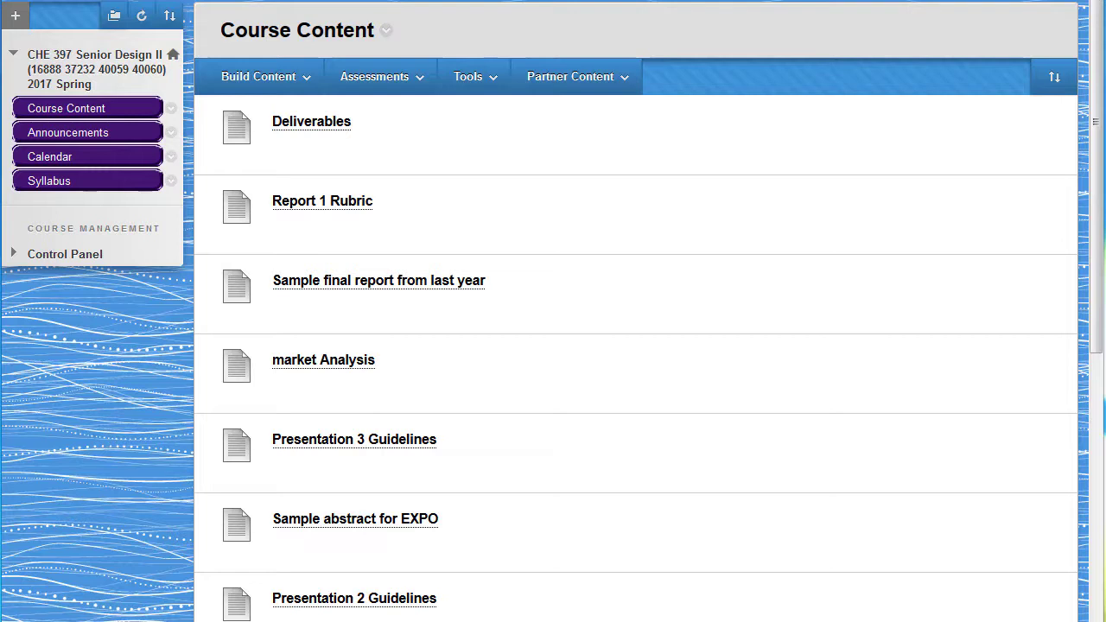
Step: Start a new manual-enroll group set from the course's Groups management page
{"action": "left_click", "coordinate": [13, 253]}
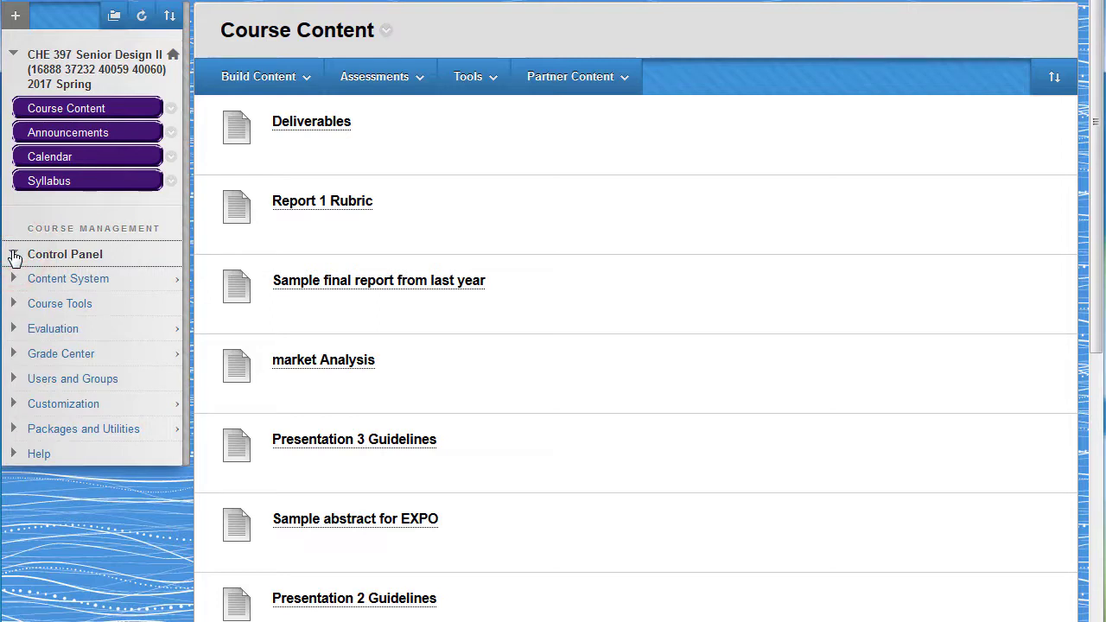
{"action": "left_click", "coordinate": [15, 373]}
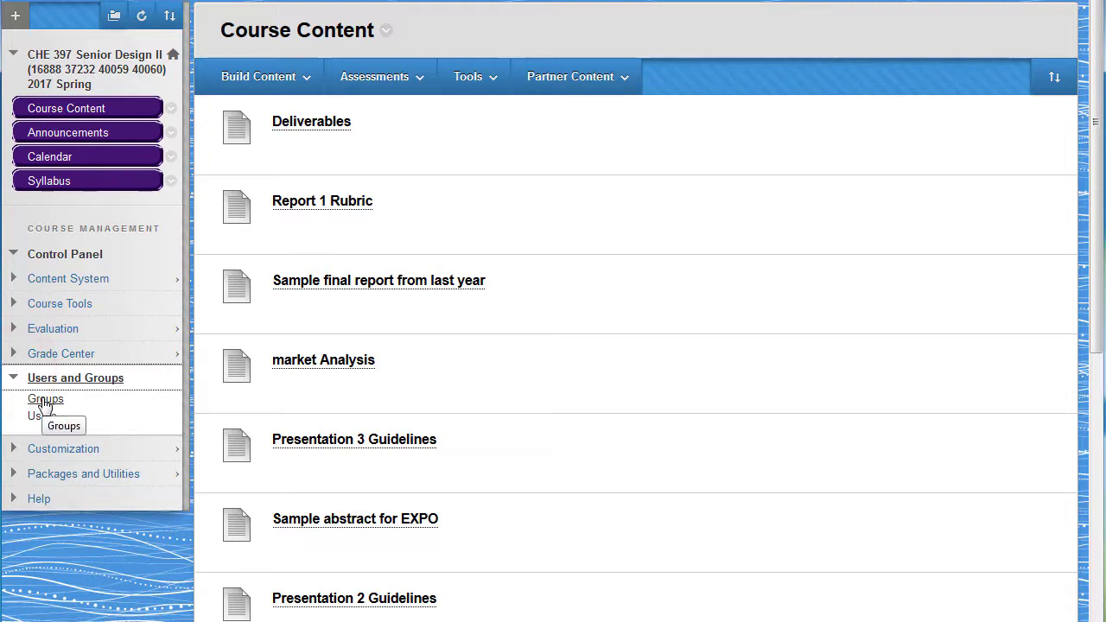
{"action": "left_click", "coordinate": [44, 400]}
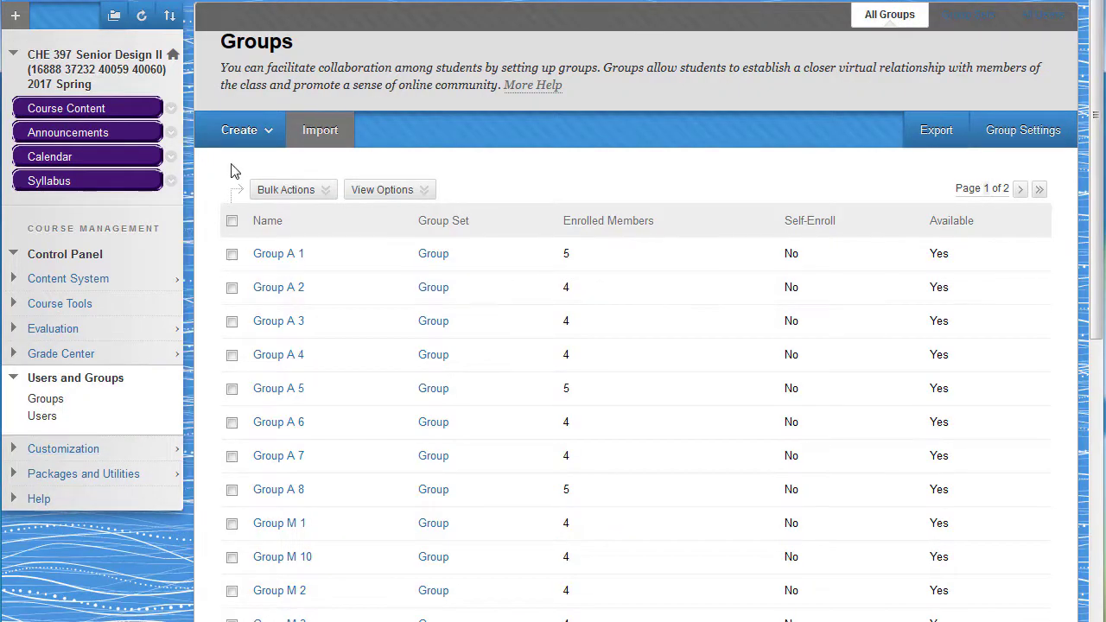
{"action": "left_click", "coordinate": [232, 137]}
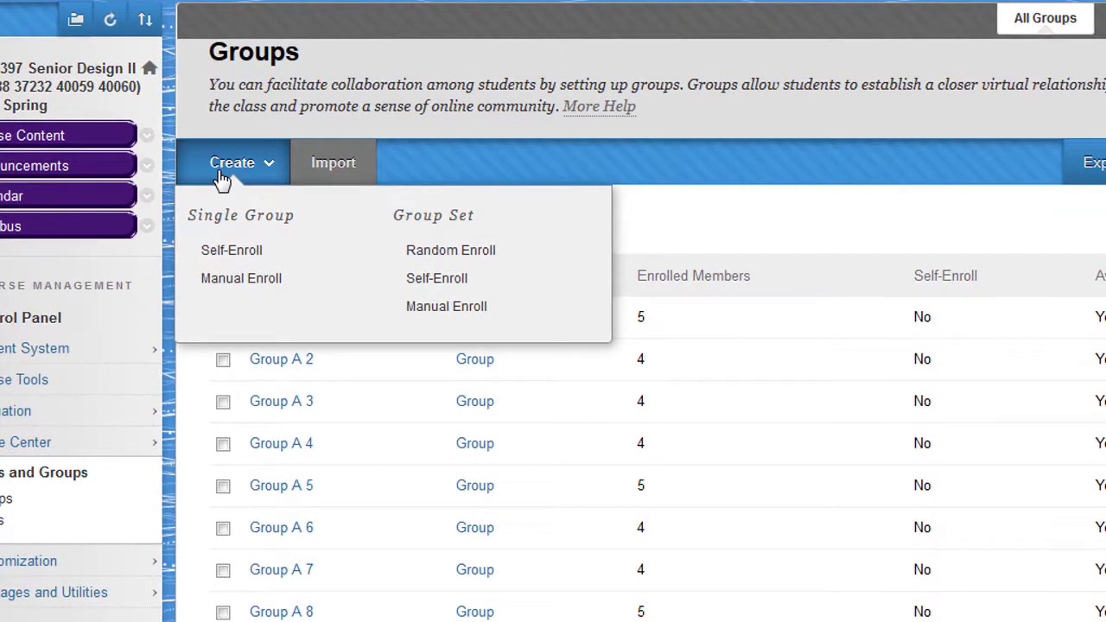
{"action": "left_click", "coordinate": [434, 308]}
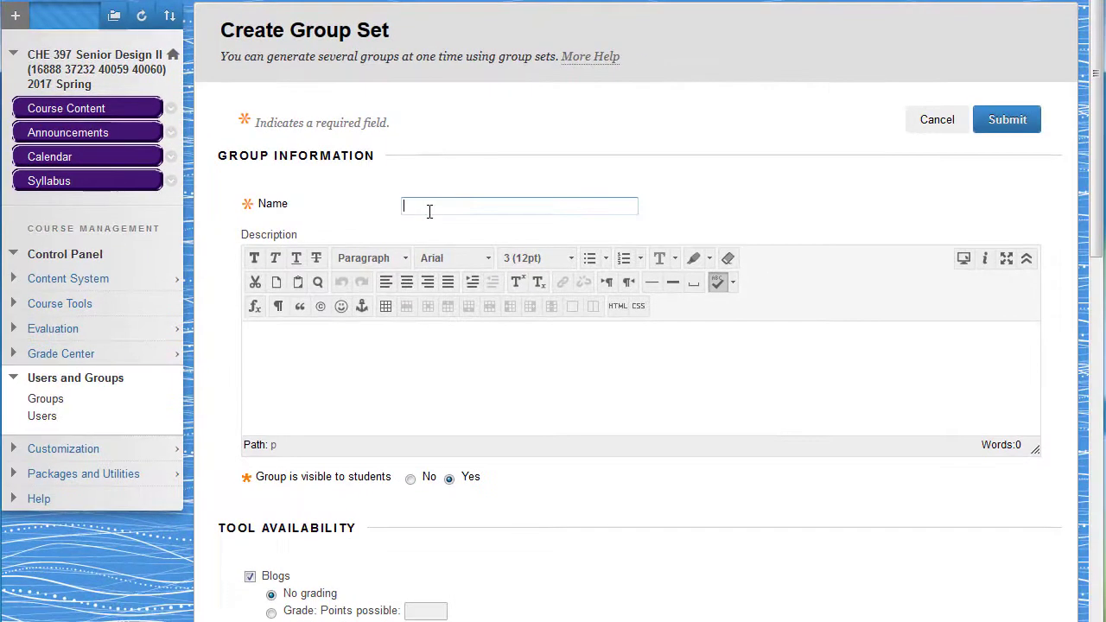
Step: Name the group set "trial group", set the number of groups to 18 and submit it
{"action": "left_click", "coordinate": [469, 263]}
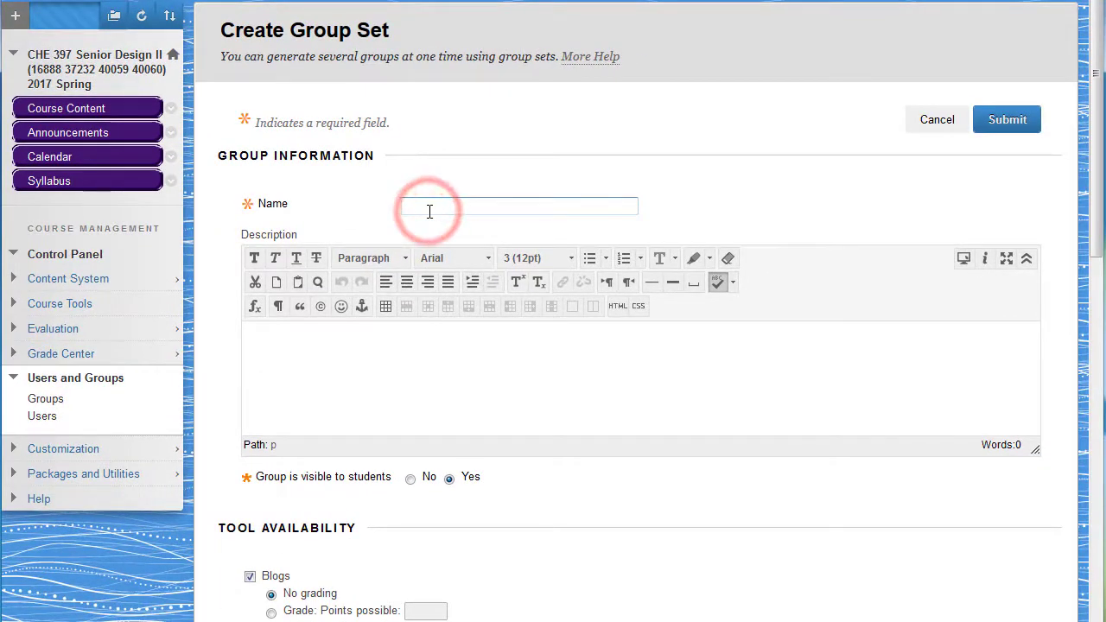
{"action": "type", "text": "tr"}
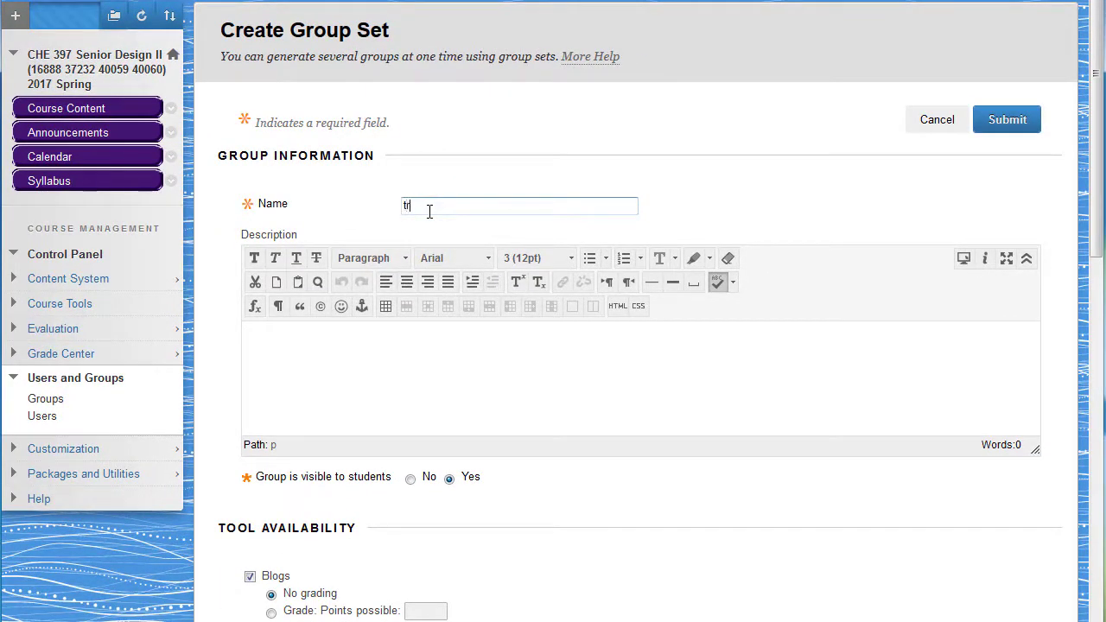
{"action": "type", "text": "ial group"}
{"action": "scroll", "coordinate": [444, 446], "scroll_direction": "down", "scroll_amount": 4}
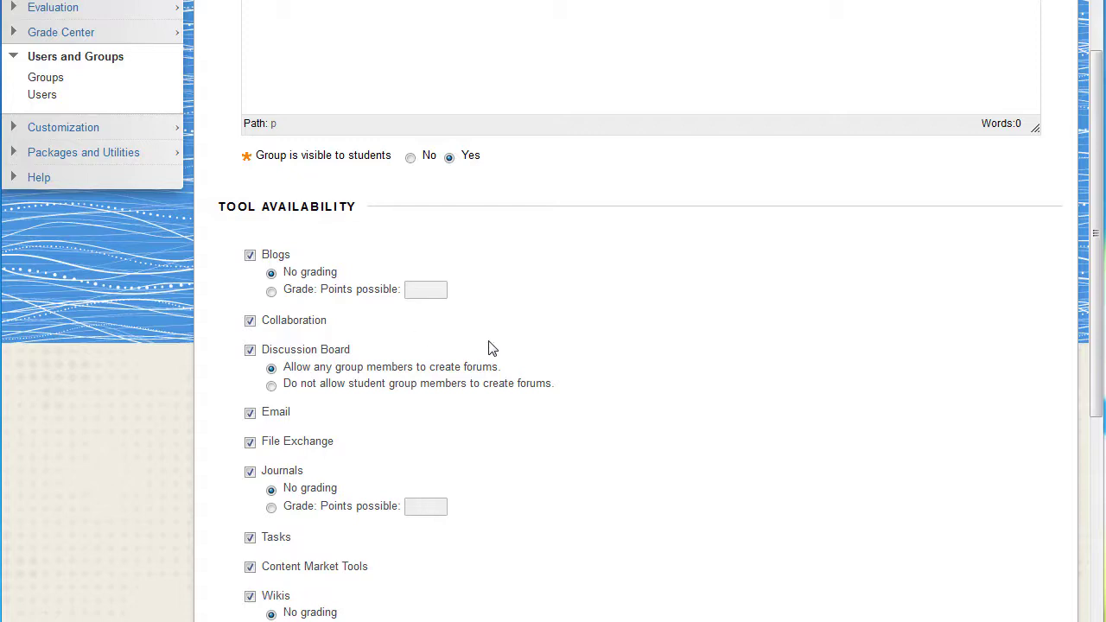
{"action": "left_click_drag", "start_coordinate": [1093, 251], "coordinate": [1099, 492]}
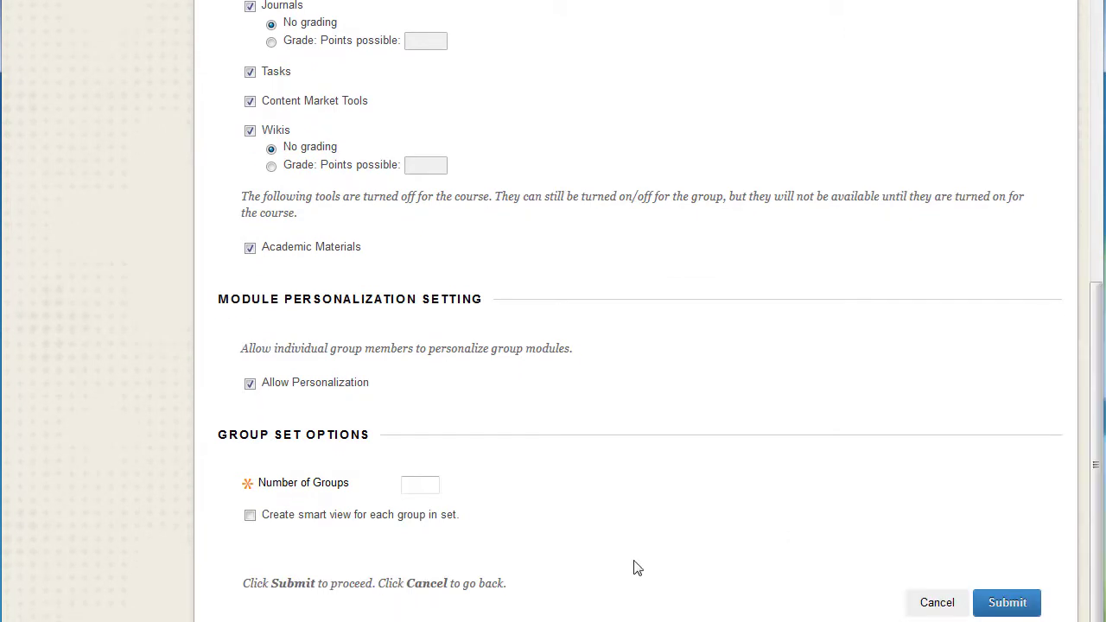
{"action": "left_click", "coordinate": [423, 484]}
{"action": "type", "text": "18"}
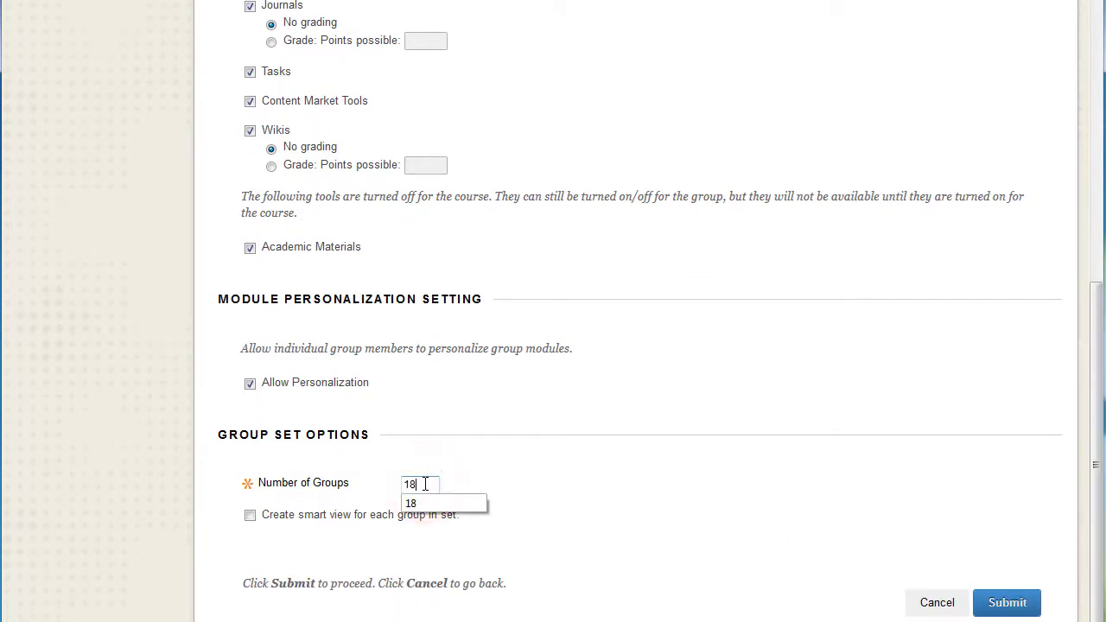
{"action": "left_click", "coordinate": [1002, 605]}
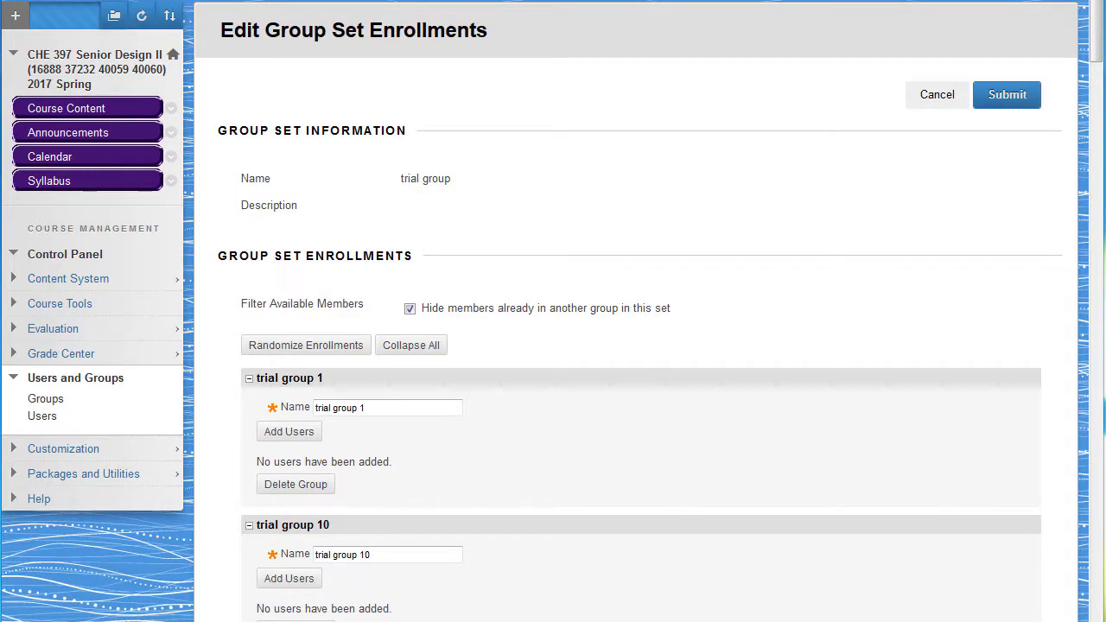
Step: Open trial group 1 from the second page of the course's groups list and view its File Exchange
{"action": "left_click", "coordinate": [36, 399]}
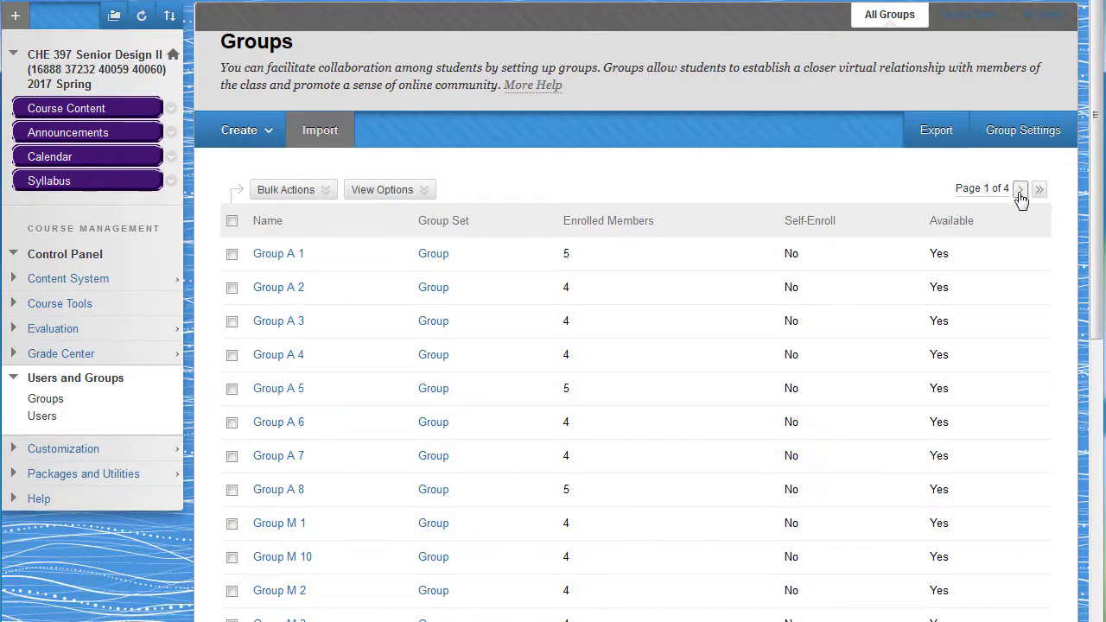
{"action": "left_click", "coordinate": [1020, 190]}
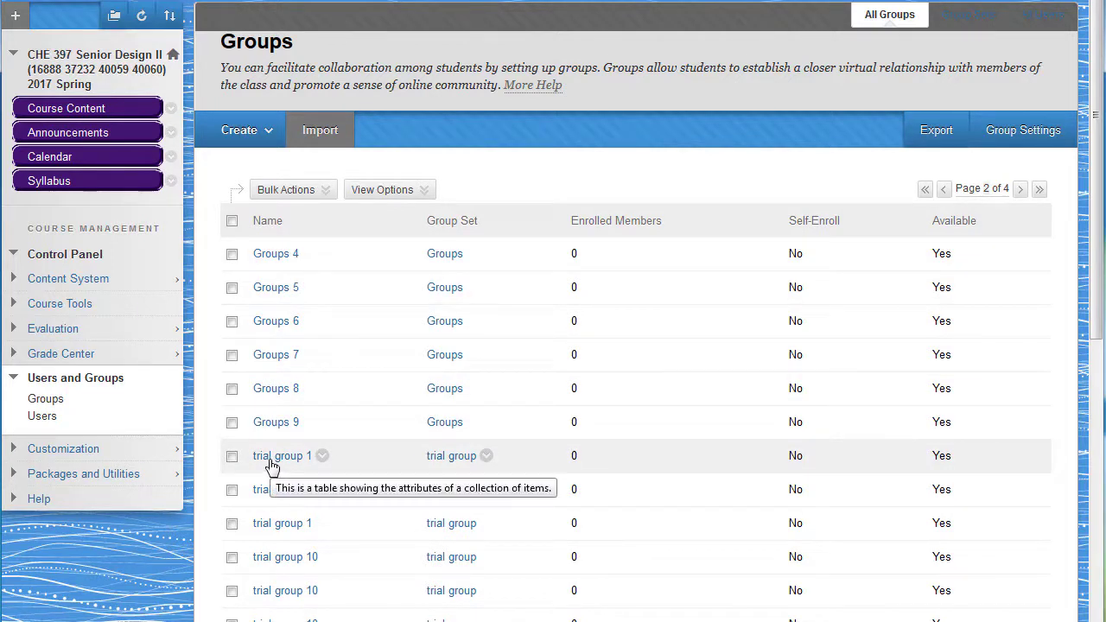
{"action": "left_click", "coordinate": [268, 456]}
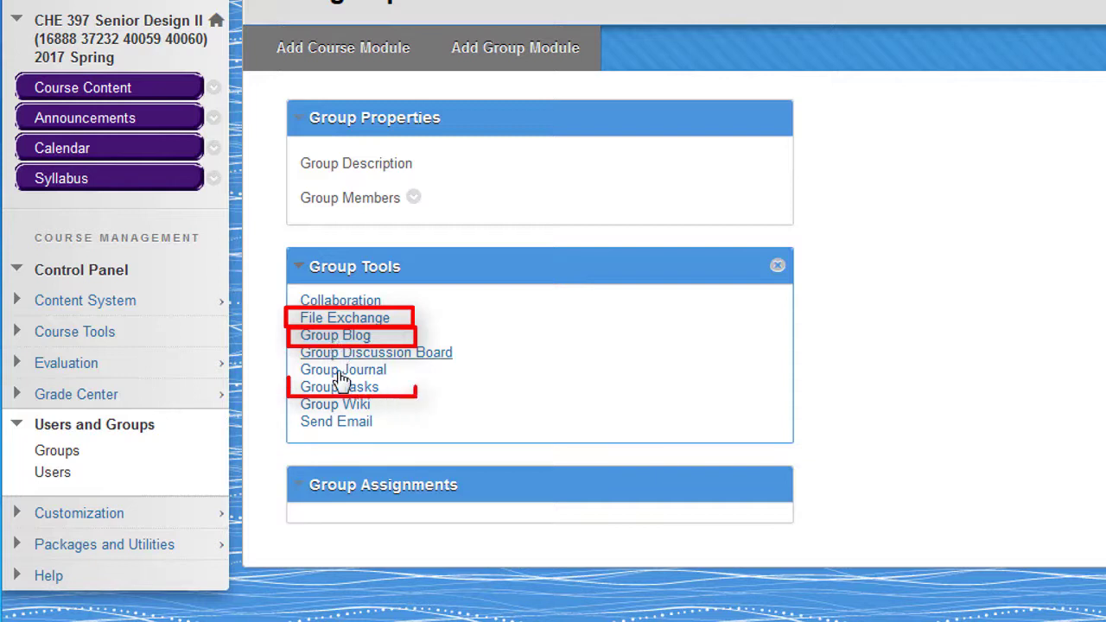
{"action": "left_click", "coordinate": [350, 319]}
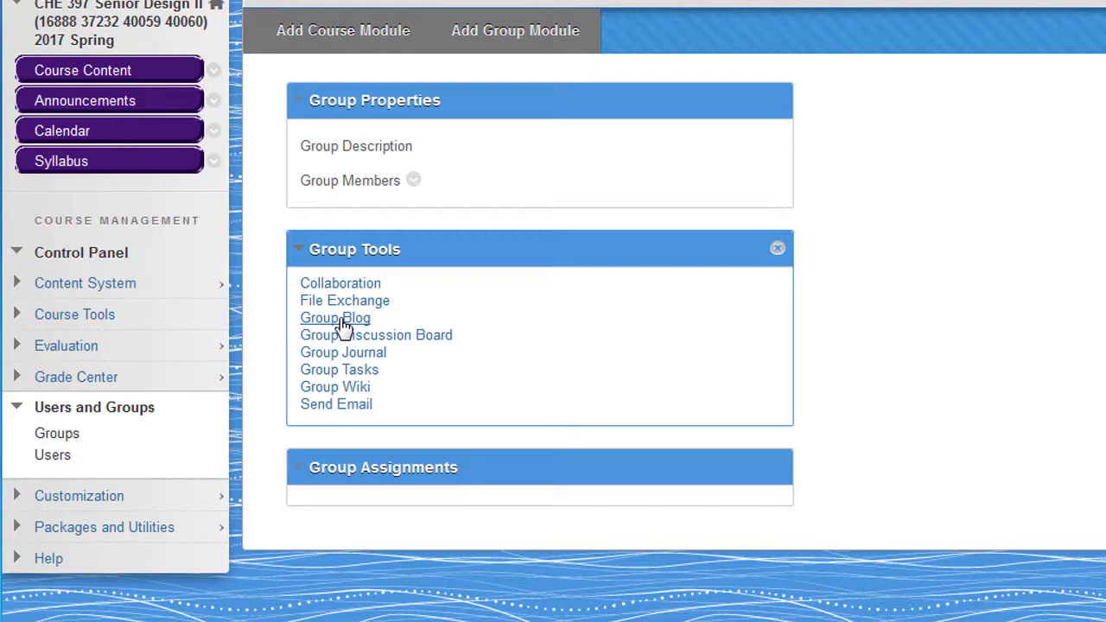
Step: Start a new entry in trial group 1's Group Blog with the title "meeting 1"
{"action": "left_click", "coordinate": [342, 320]}
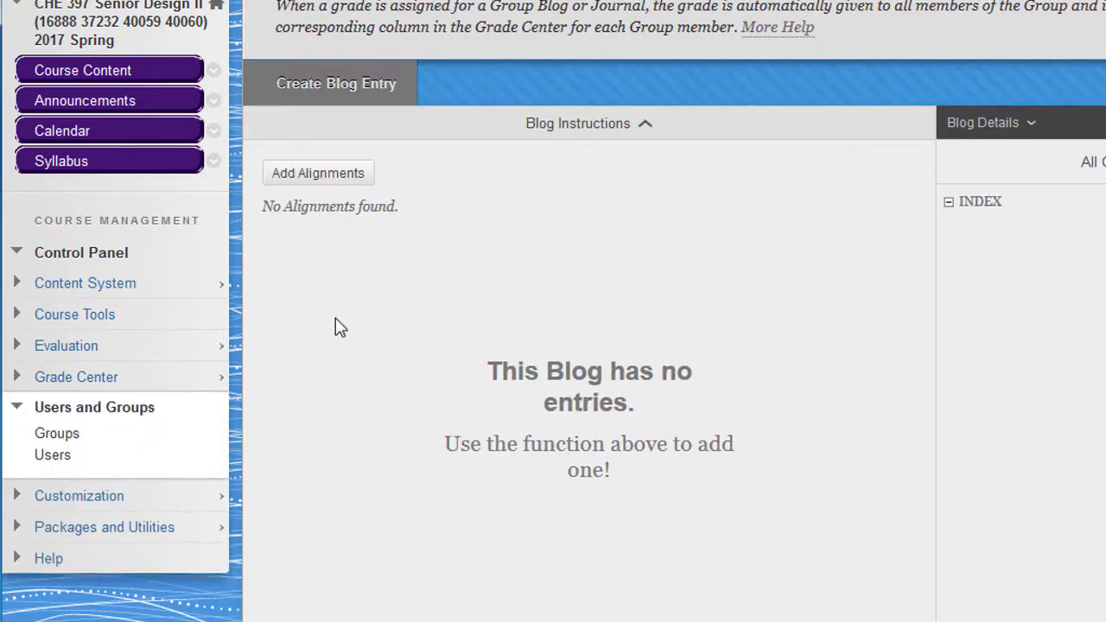
{"action": "left_click", "coordinate": [321, 88]}
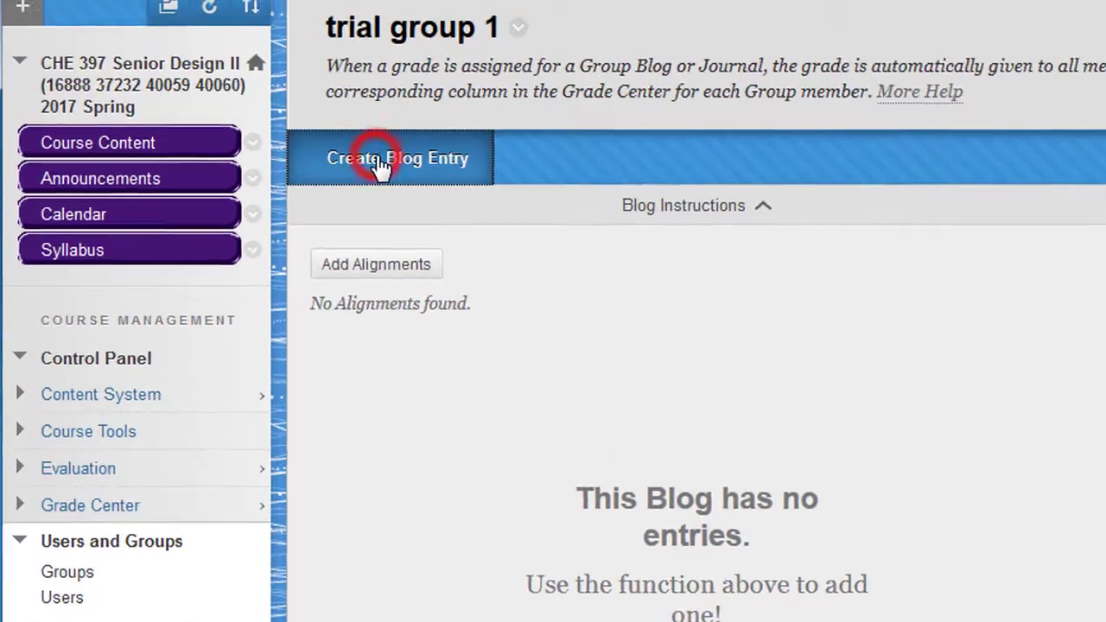
{"action": "left_click", "coordinate": [722, 311]}
{"action": "type", "text": "meeting 1"}
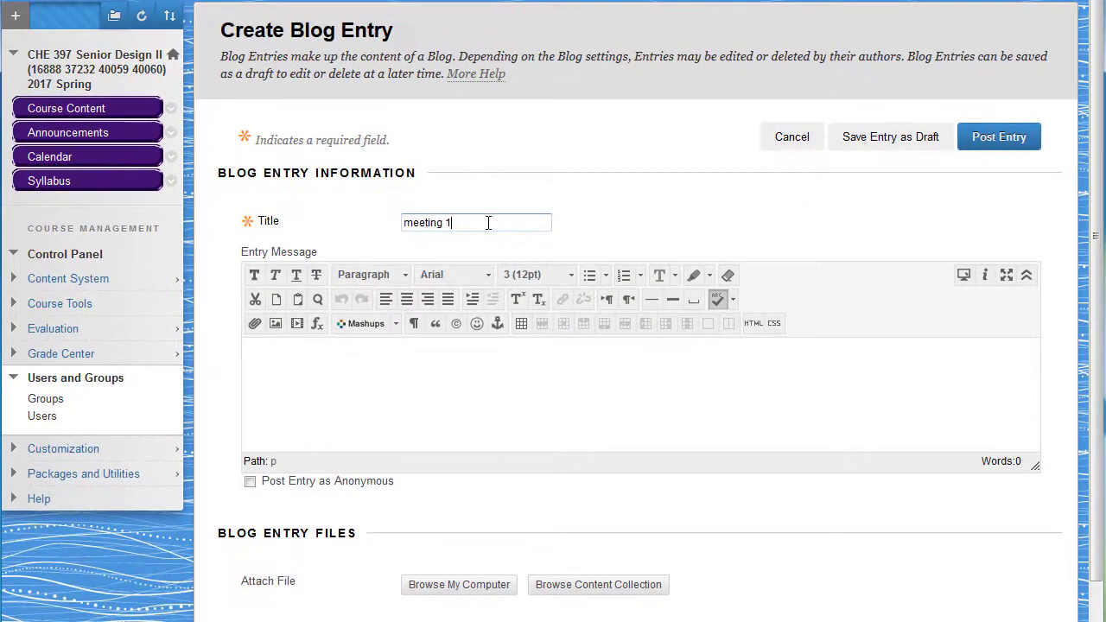
Step: Enter "meeting minutes" as the blog entry's message and post the entry
{"action": "left_click", "coordinate": [464, 369]}
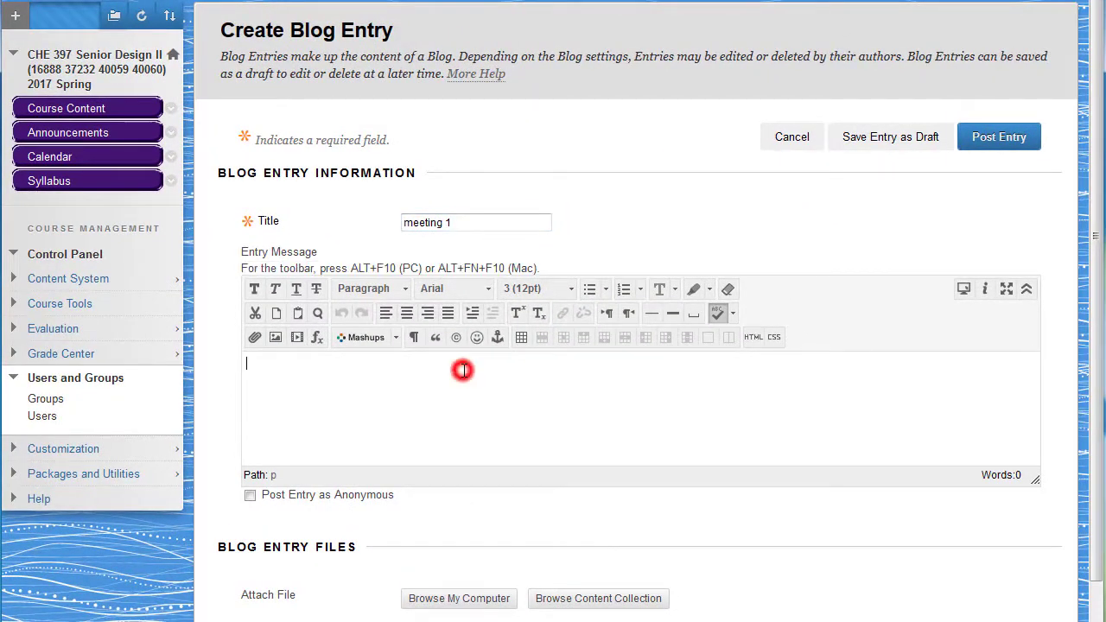
{"action": "type", "text": "meeting minutes"}
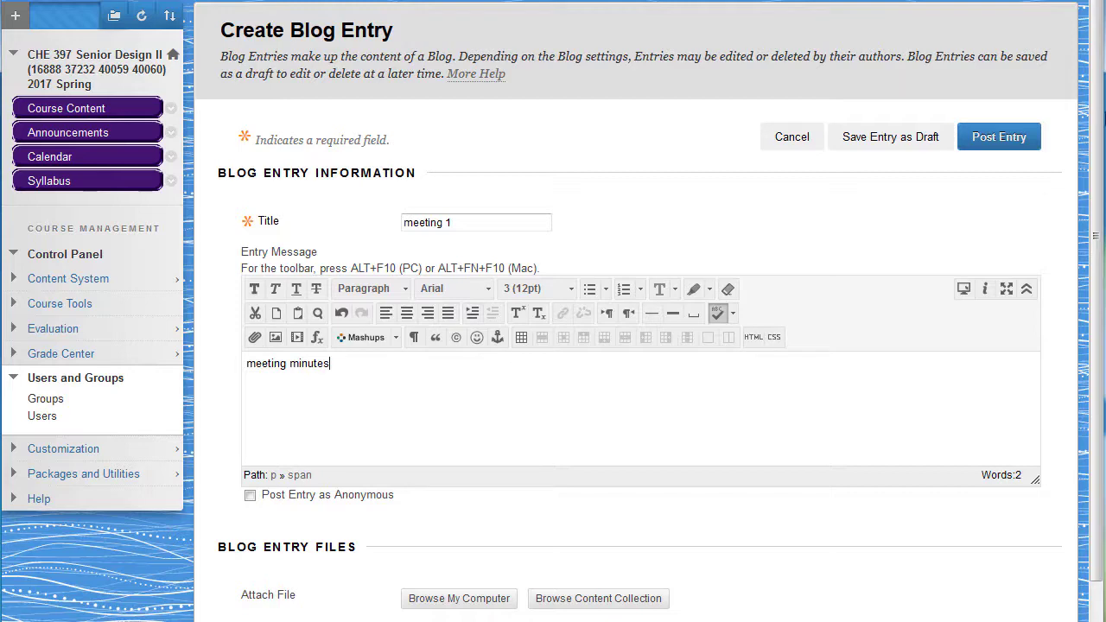
{"action": "left_click", "coordinate": [995, 147]}
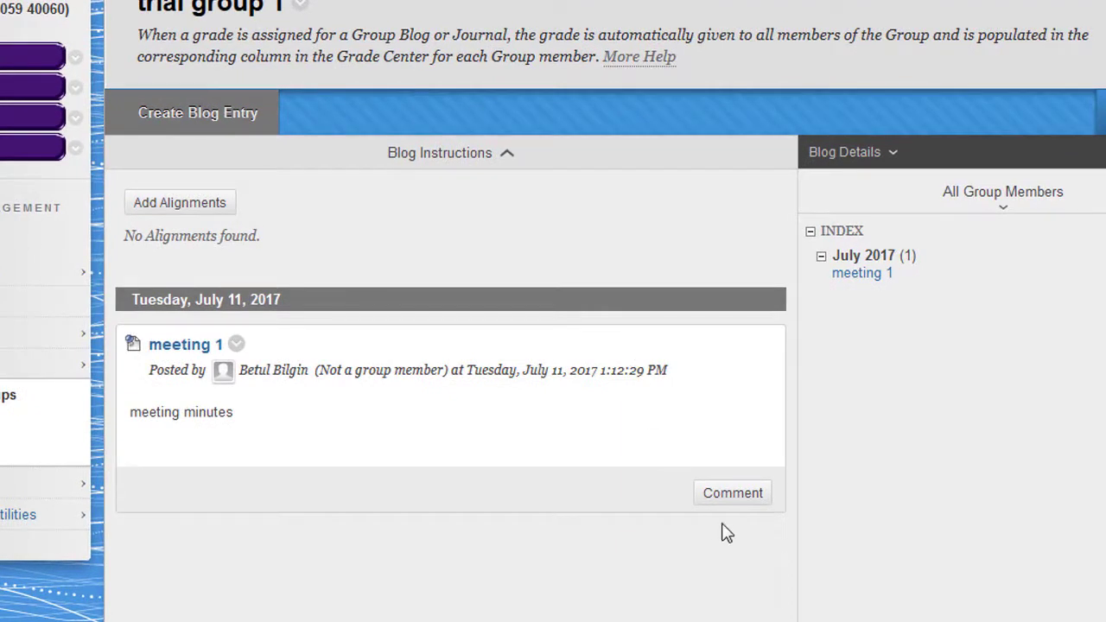
Step: View the comment option of the meeting 1 blog entry and the group's Group Tasks page
{"action": "left_click", "coordinate": [725, 501]}
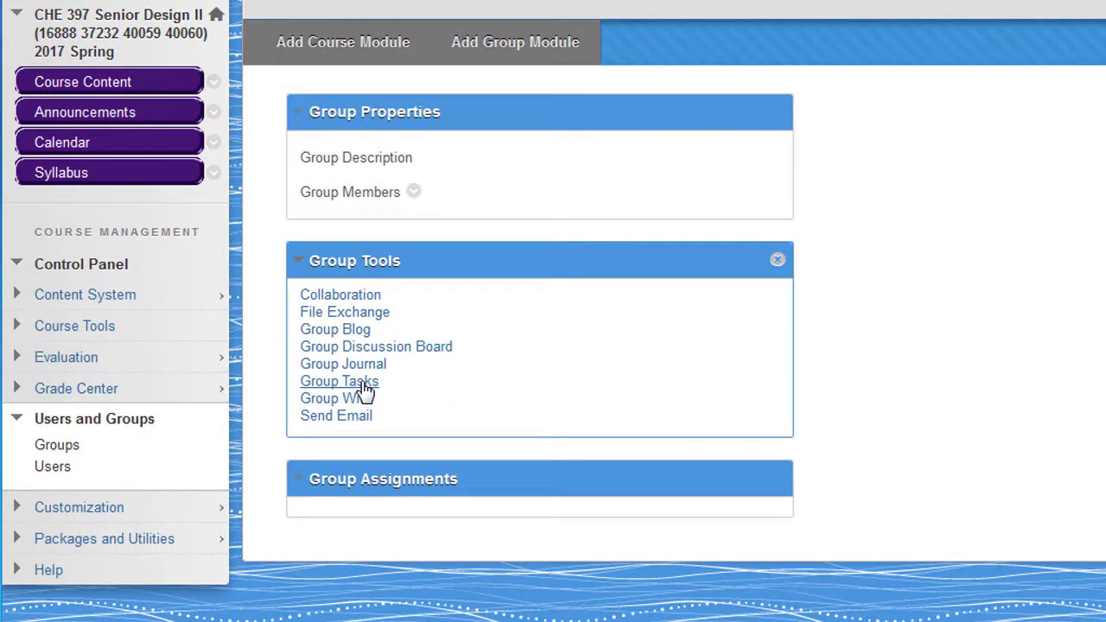
{"action": "left_click", "coordinate": [364, 385]}
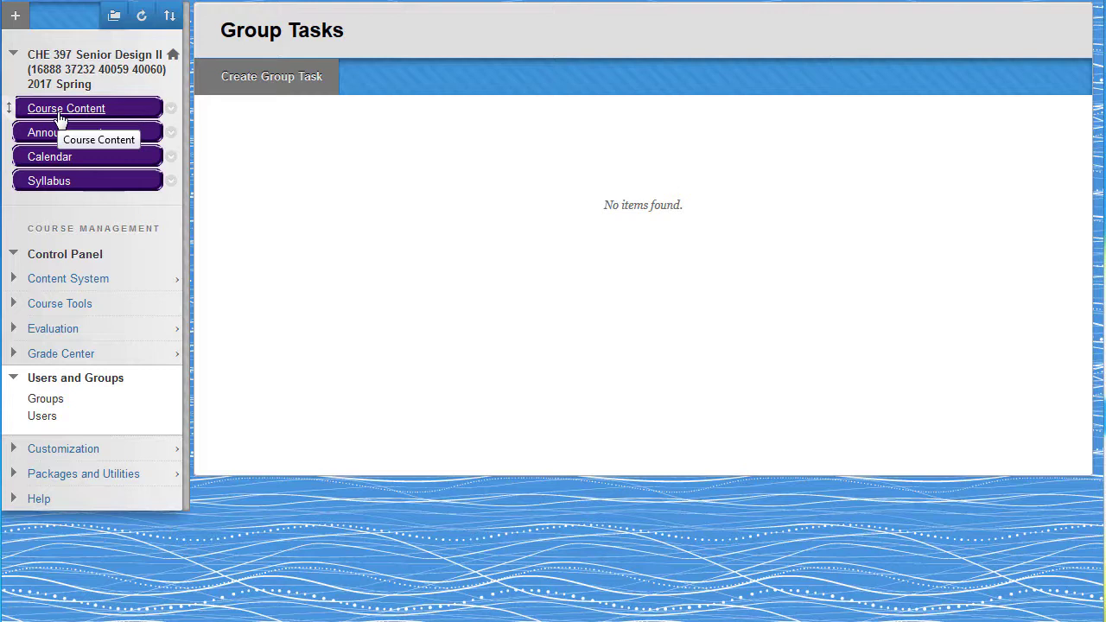
Step: Create a new assignment in Course Content and name it "assignment 1"
{"action": "left_click", "coordinate": [61, 119]}
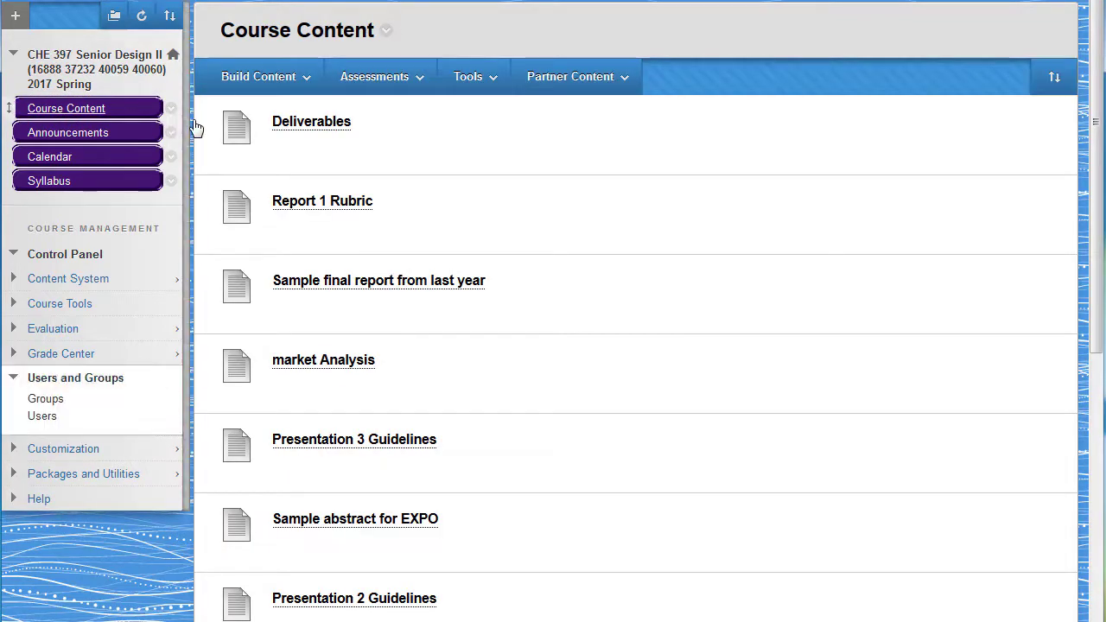
{"action": "left_click", "coordinate": [398, 77]}
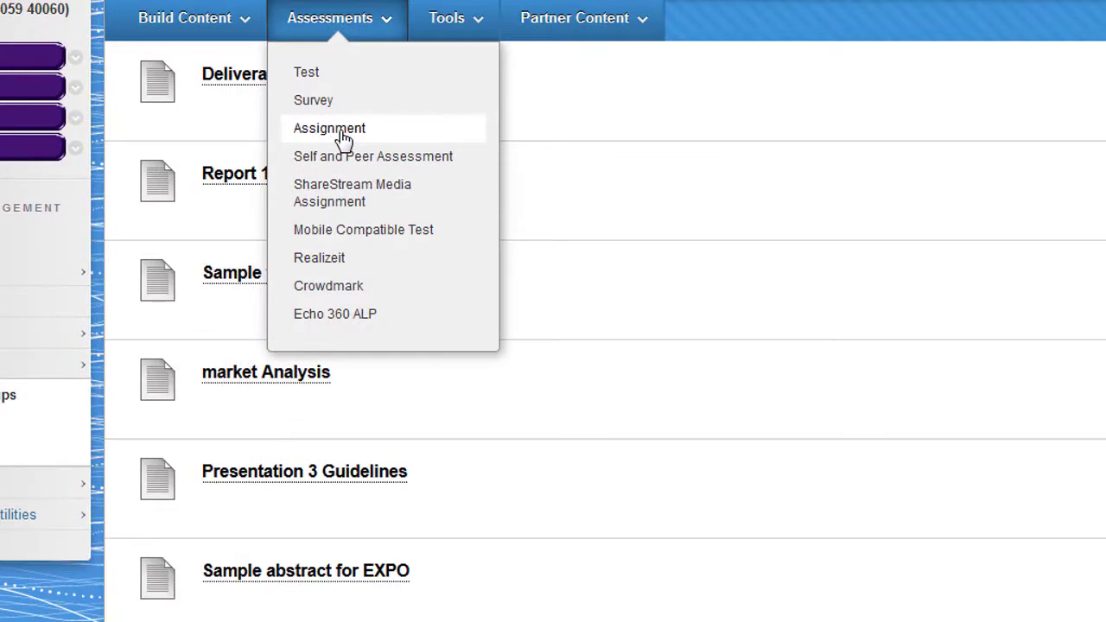
{"action": "left_click", "coordinate": [342, 134]}
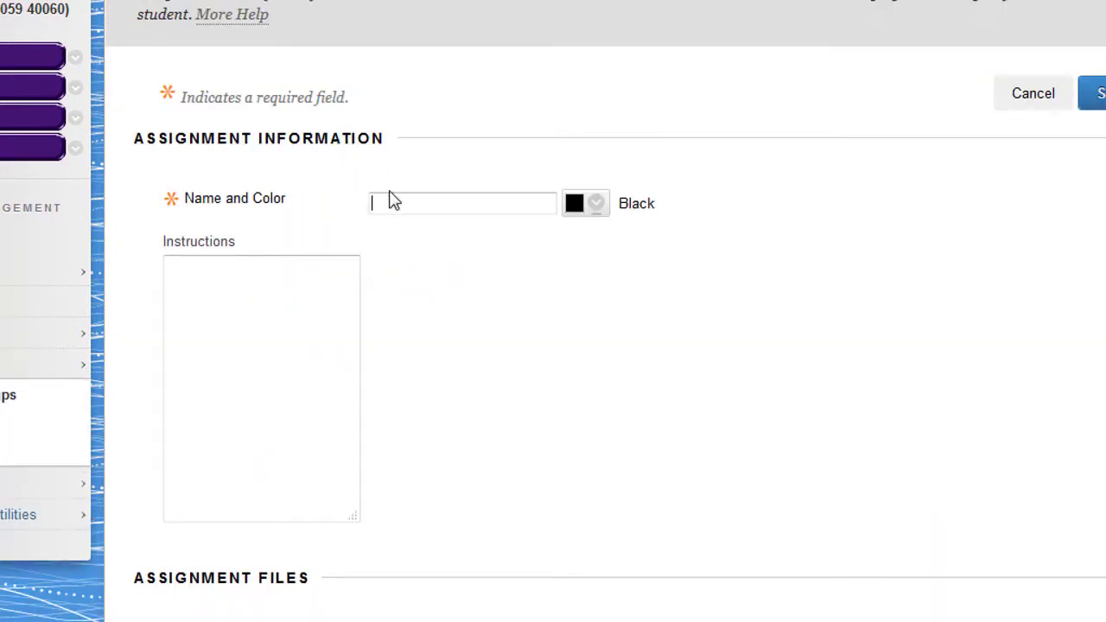
{"action": "left_click", "coordinate": [389, 197]}
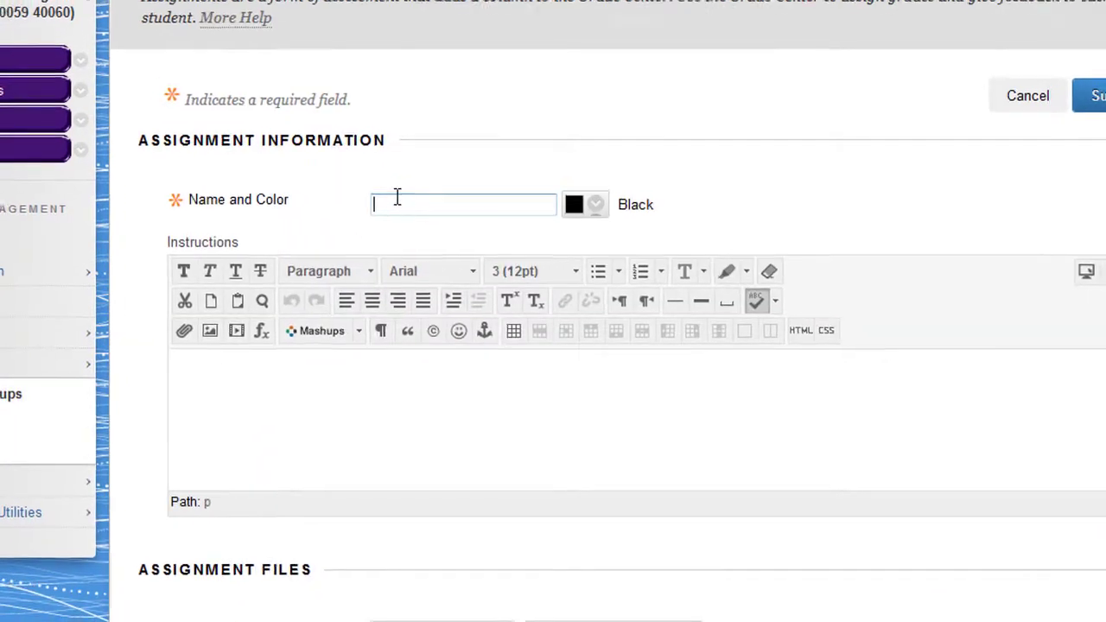
{"action": "type", "text": "assignmen"}
{"action": "type", "text": "t 1"}
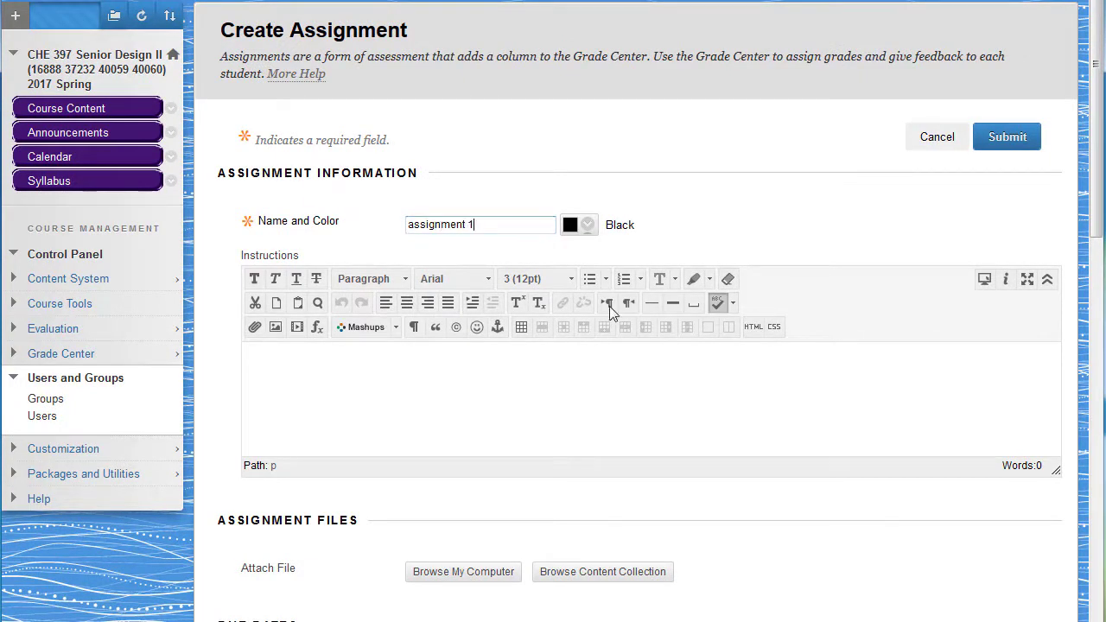
Step: Set the assignment's points possible to 100 and look at the options for adding a rubric
{"action": "scroll", "coordinate": [753, 391], "scroll_direction": "down", "scroll_amount": 2}
{"action": "scroll", "coordinate": [741, 388], "scroll_direction": "down", "scroll_amount": 7}
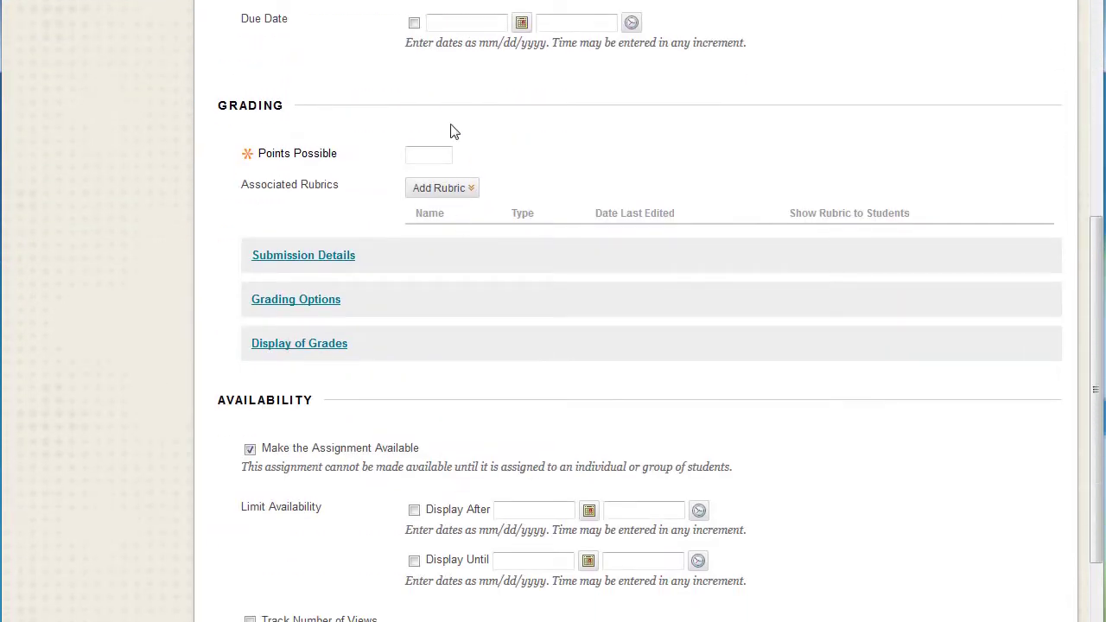
{"action": "left_click", "coordinate": [418, 162]}
{"action": "type", "text": "100"}
{"action": "left_click", "coordinate": [439, 188]}
{"action": "scroll", "coordinate": [490, 300], "scroll_direction": "down", "scroll_amount": 3}
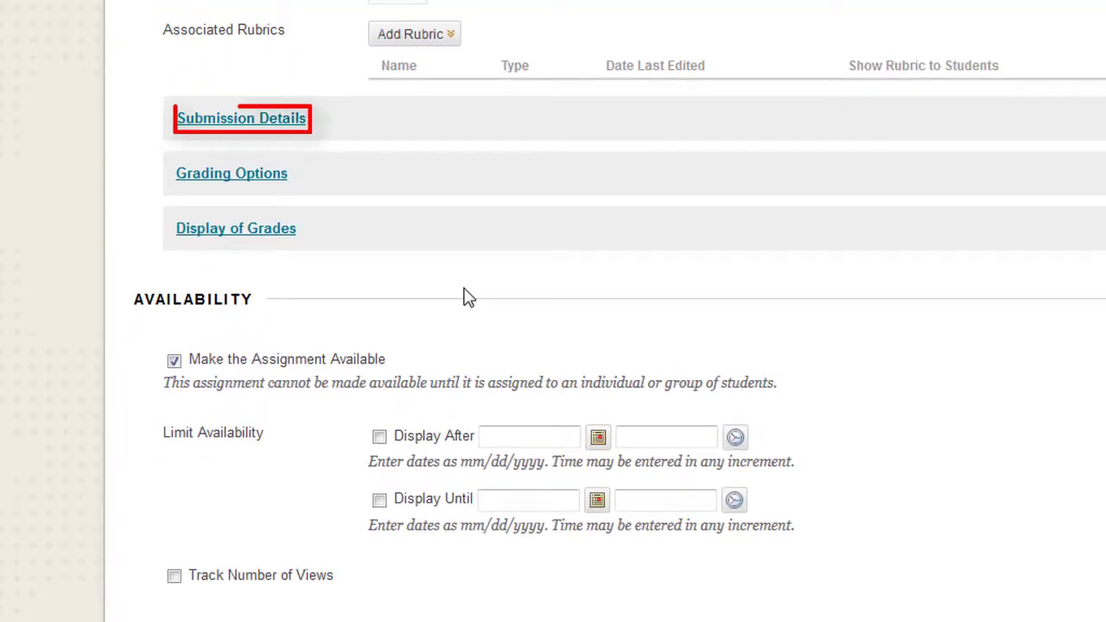
Step: Set the assignment type to Group Submission with trial group 1 as the selected group, and check the number-of-attempts options
{"action": "left_click", "coordinate": [264, 128]}
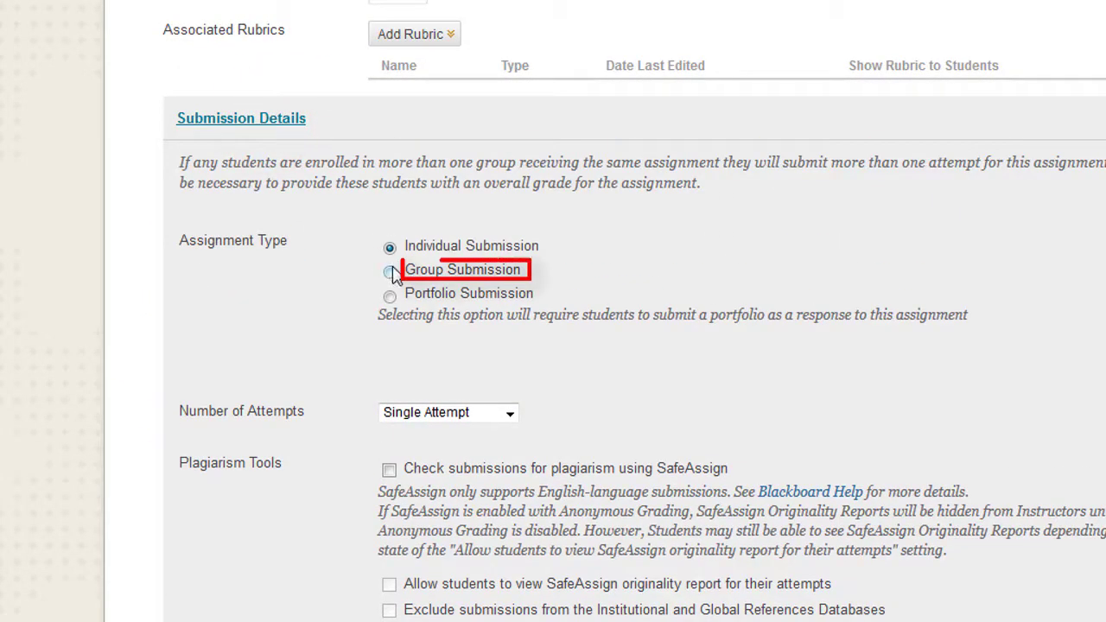
{"action": "left_click", "coordinate": [390, 272]}
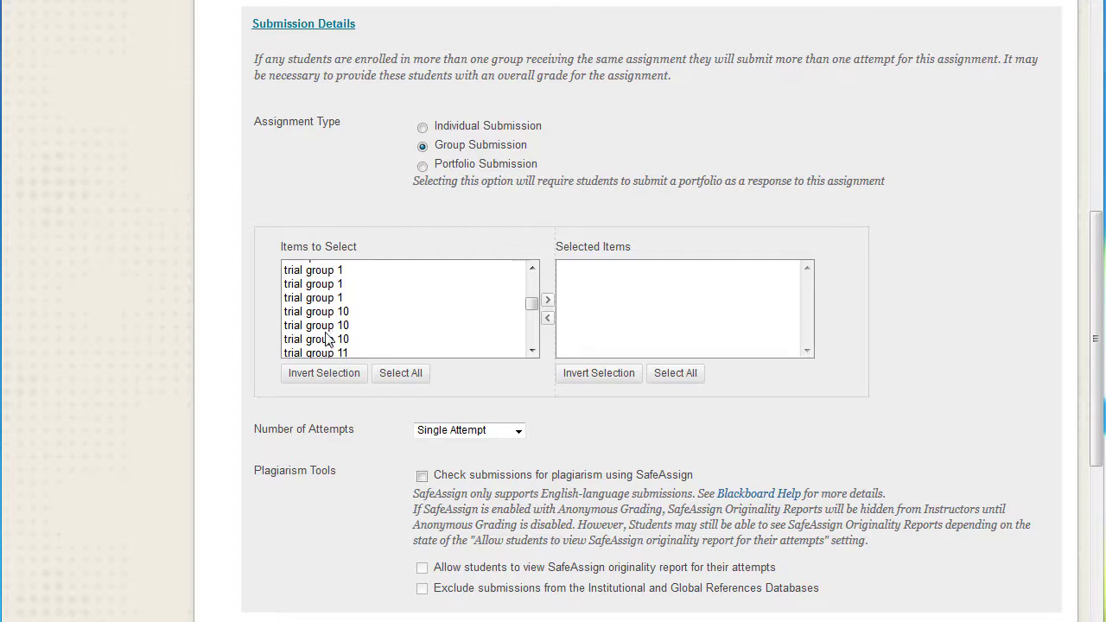
{"action": "left_click", "coordinate": [329, 270]}
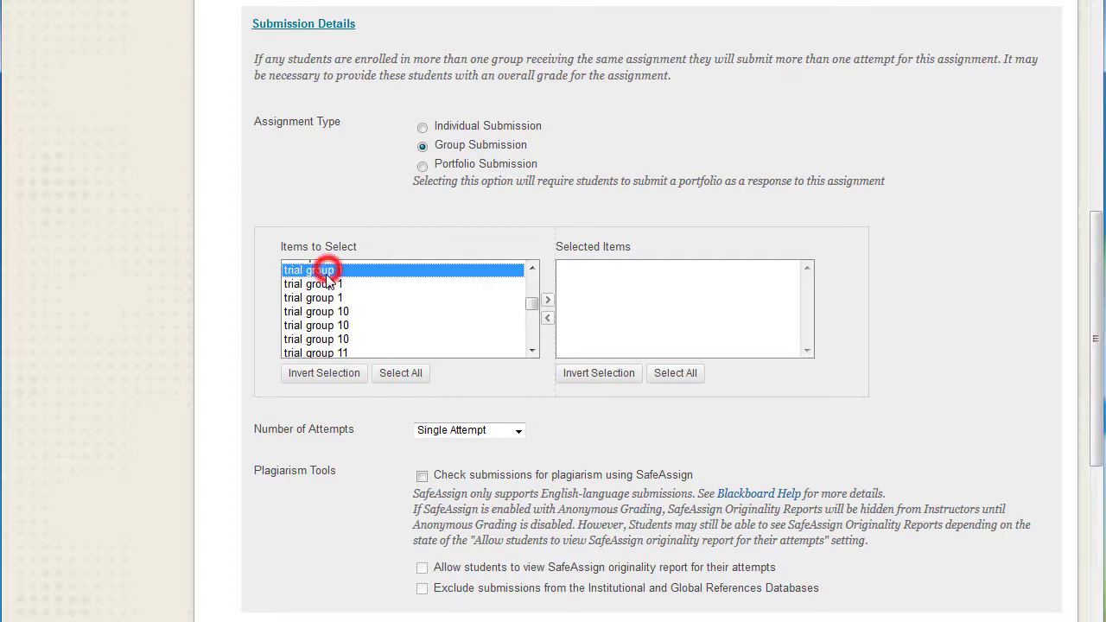
{"action": "left_click", "coordinate": [546, 303]}
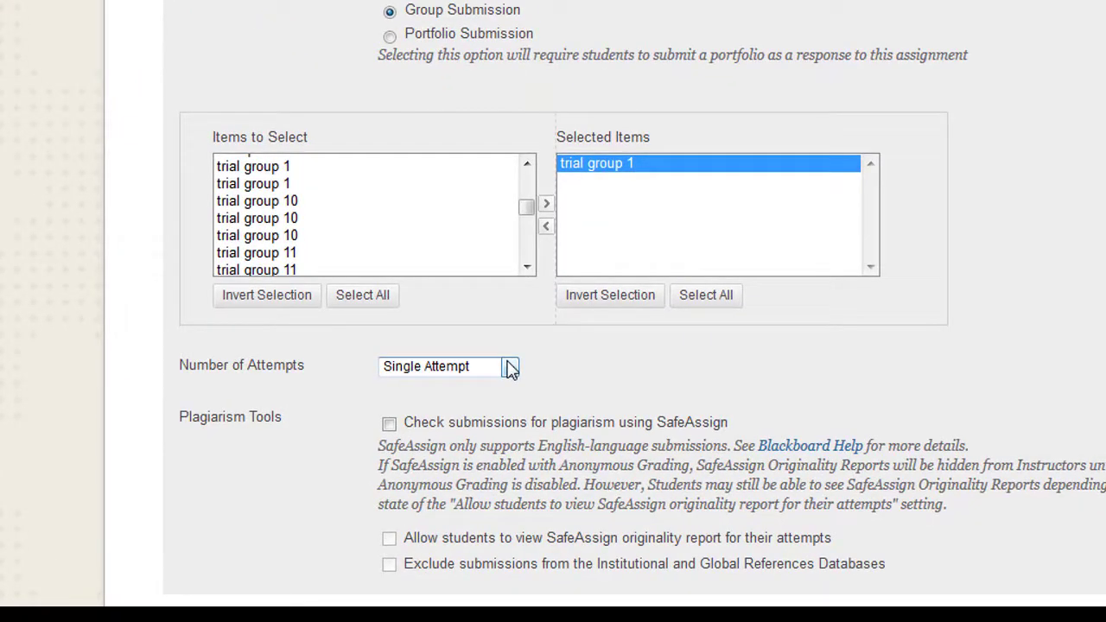
{"action": "left_click", "coordinate": [510, 367]}
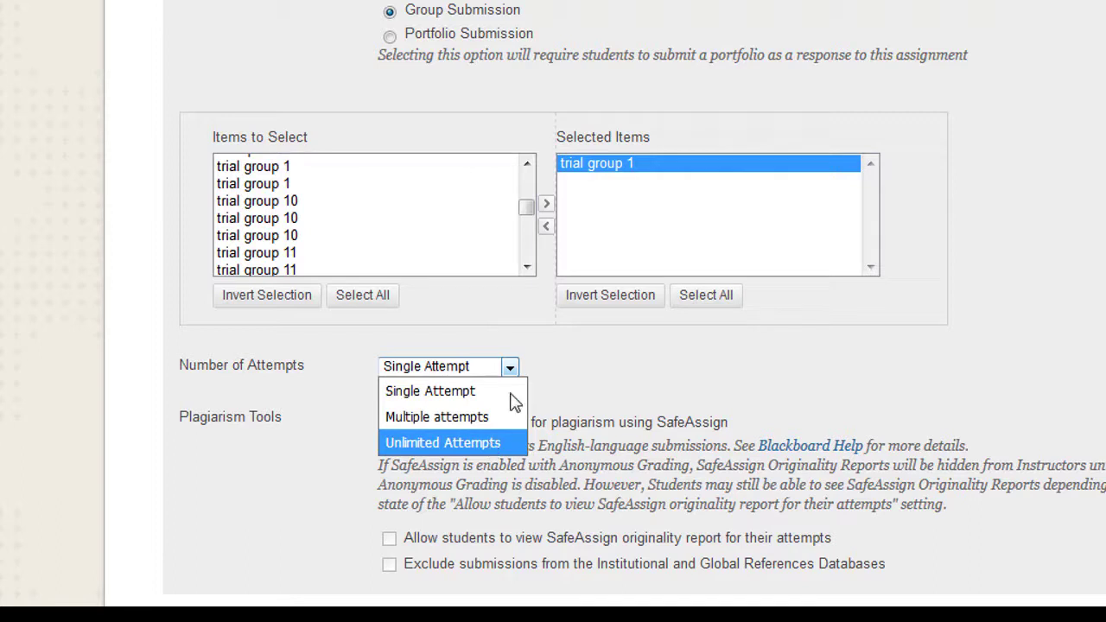
{"action": "left_click", "coordinate": [509, 368]}
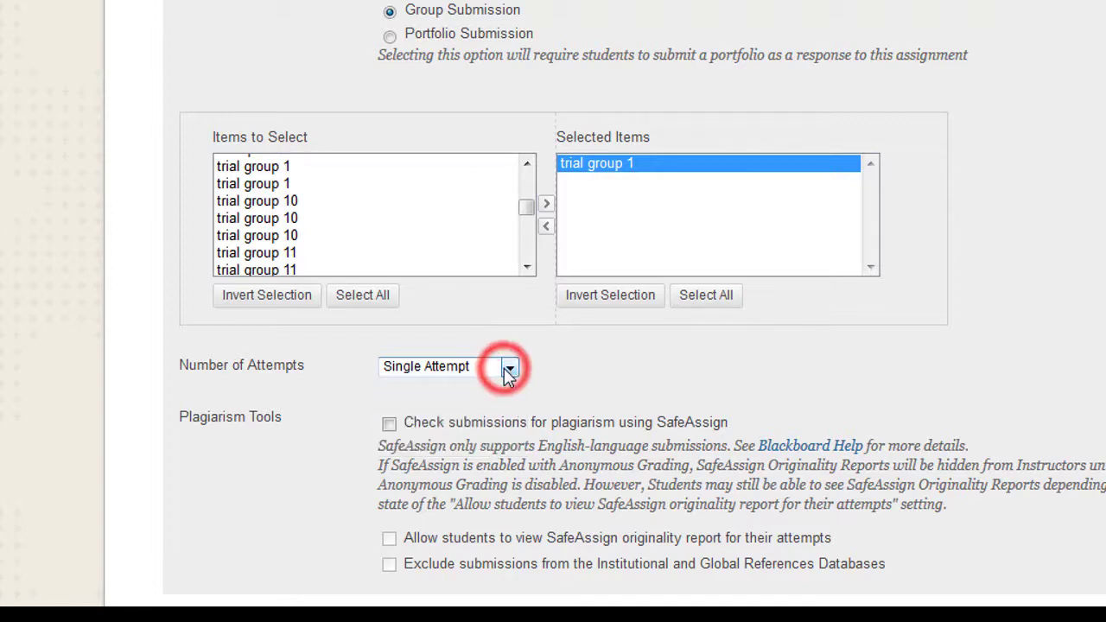
Step: Enable the SafeAssign plagiarism check for the assignment and review the anonymous and delegated grading options
{"action": "left_click", "coordinate": [388, 424]}
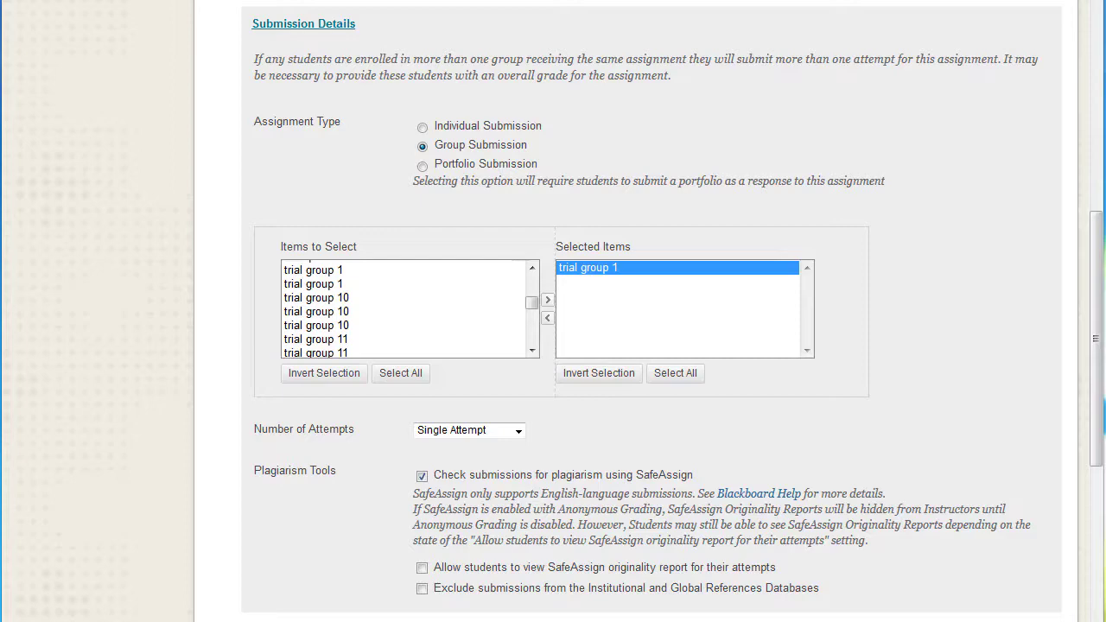
{"action": "left_click", "coordinate": [302, 26]}
{"action": "left_click", "coordinate": [317, 124]}
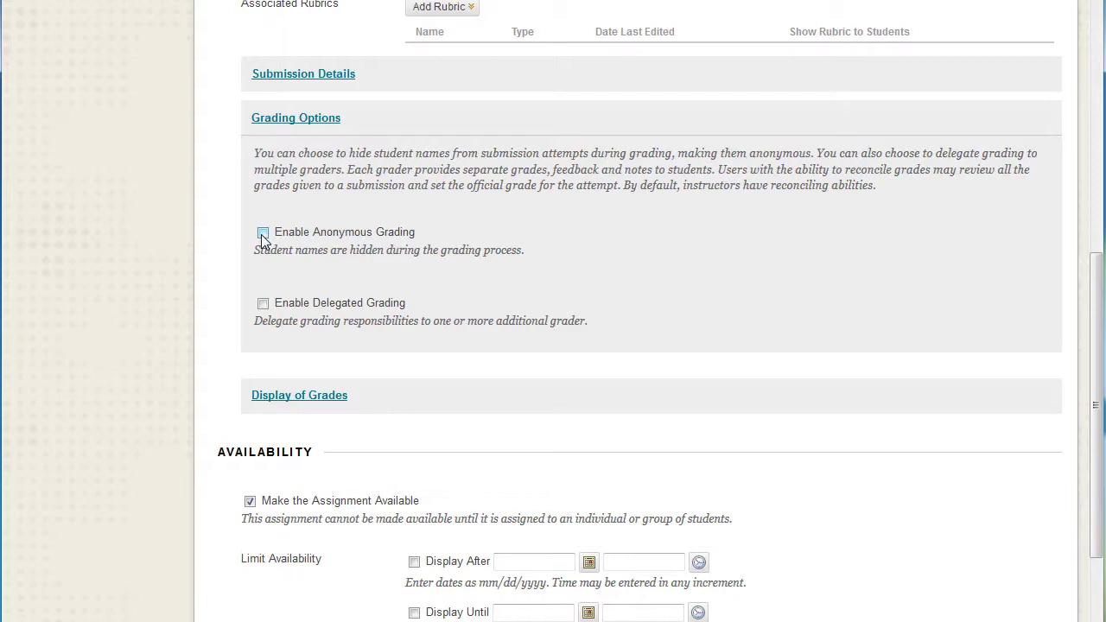
{"action": "left_click", "coordinate": [285, 120]}
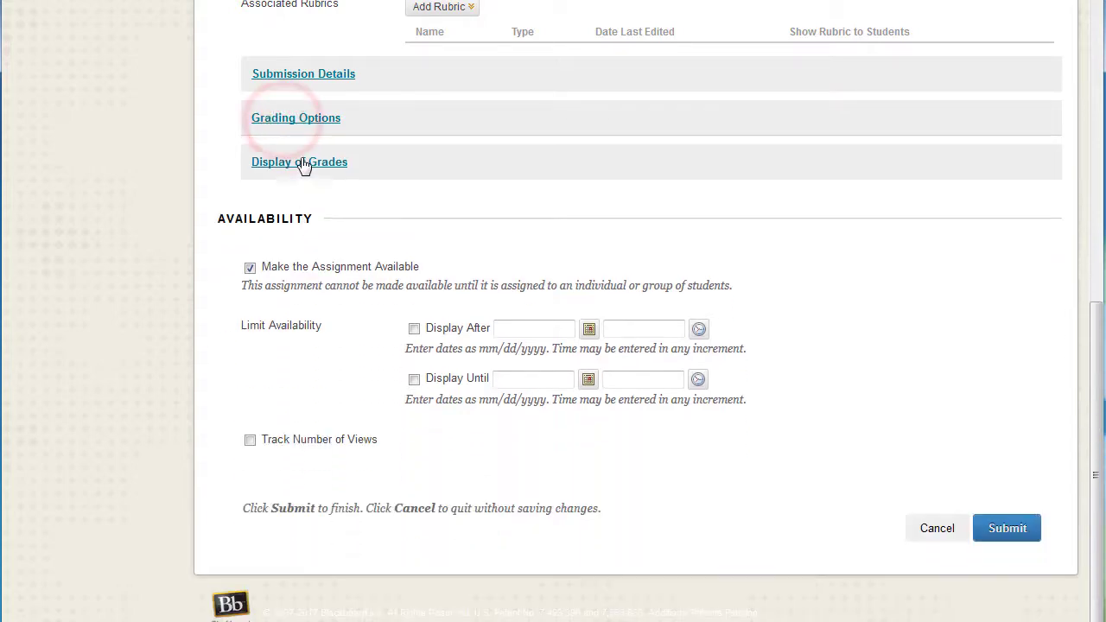
Step: Review the assignment's Display of Grades options, including whether to show statistics to students in My Grades
{"action": "left_click", "coordinate": [304, 163]}
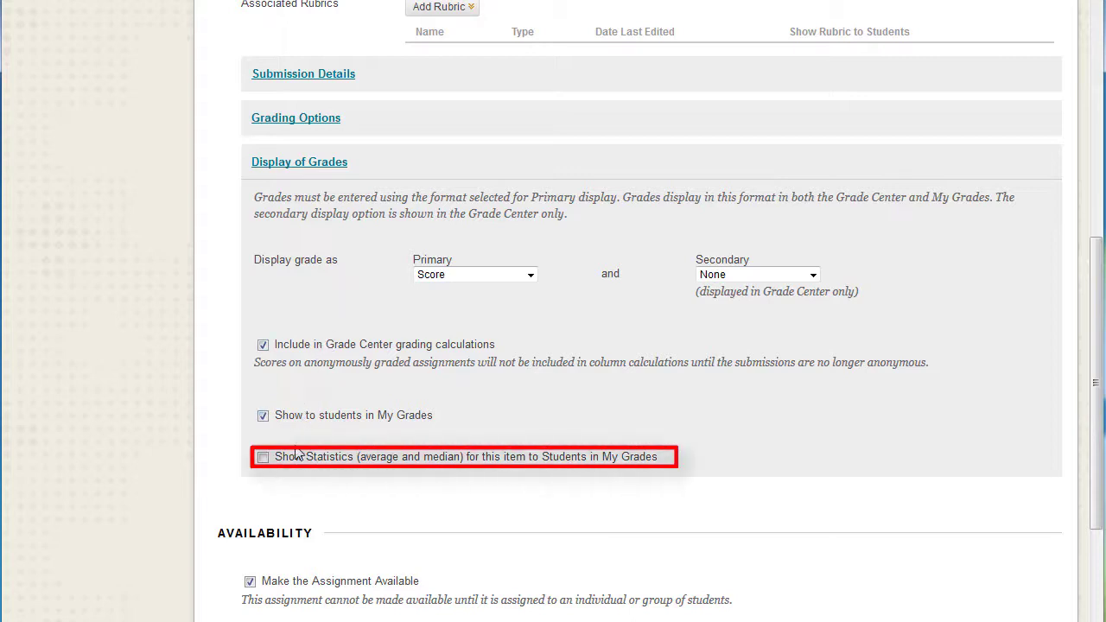
{"action": "left_click", "coordinate": [262, 457]}
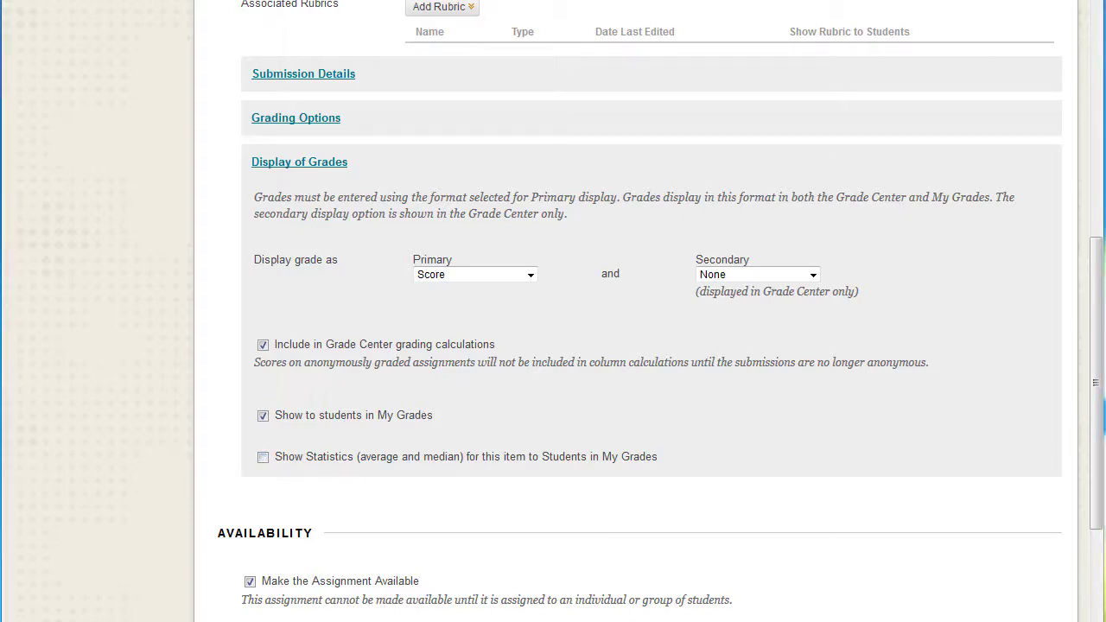
{"action": "left_click", "coordinate": [308, 164]}
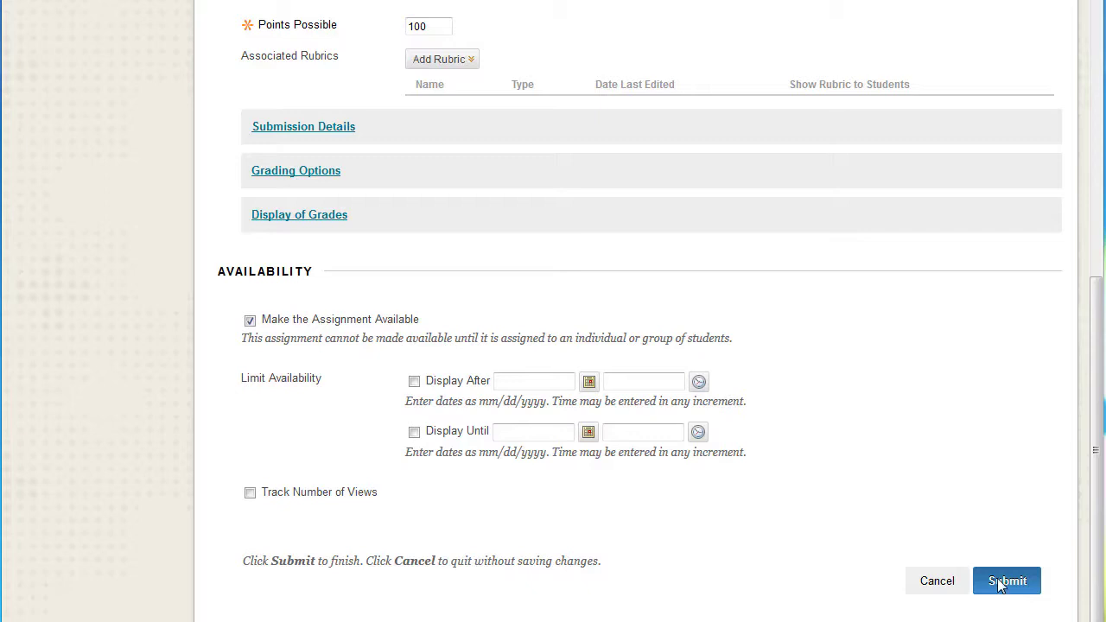
Step: Create a new rubric named "rubric 1" with the default percent grid and associate it with the assignment
{"action": "left_click", "coordinate": [441, 59]}
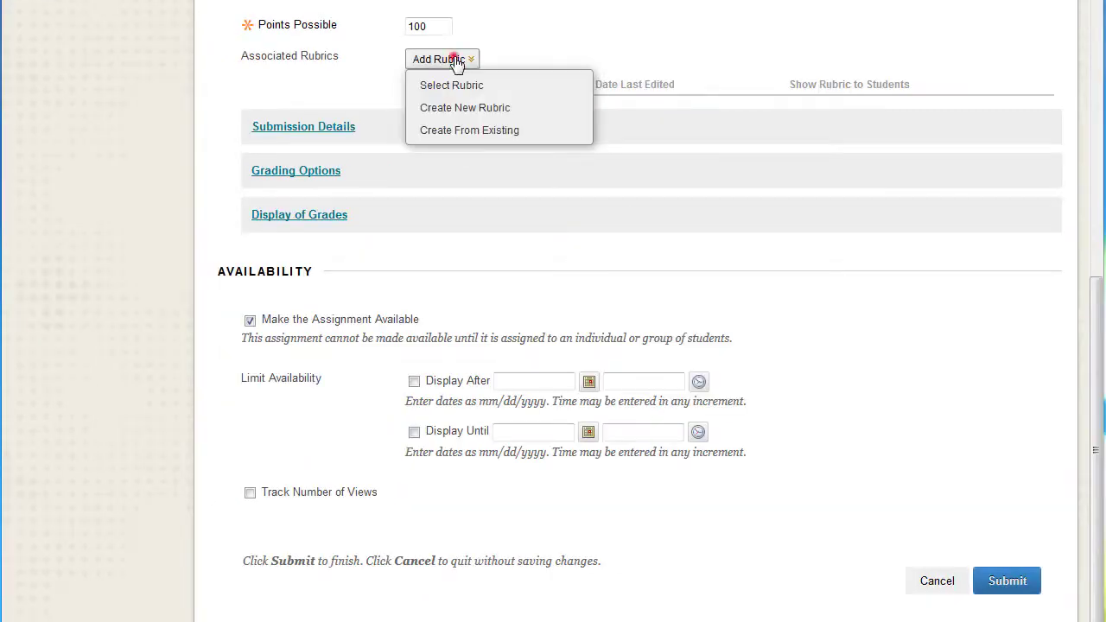
{"action": "left_click", "coordinate": [441, 90]}
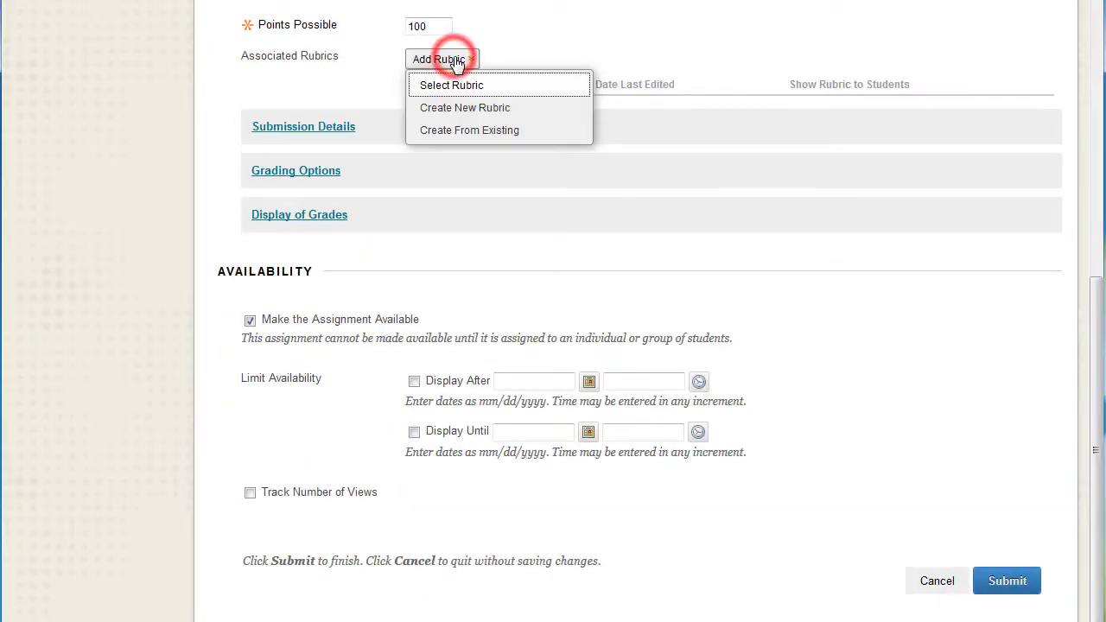
{"action": "left_click", "coordinate": [465, 109]}
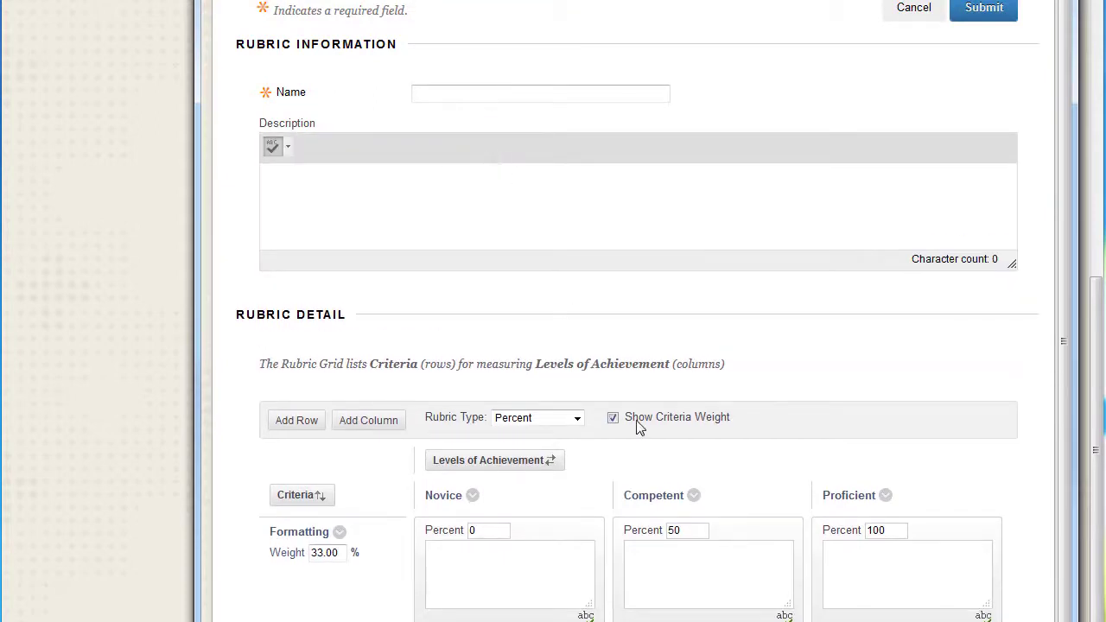
{"action": "scroll", "coordinate": [665, 471], "scroll_direction": "down", "scroll_amount": 1}
{"action": "scroll", "coordinate": [665, 470], "scroll_direction": "down", "scroll_amount": 3}
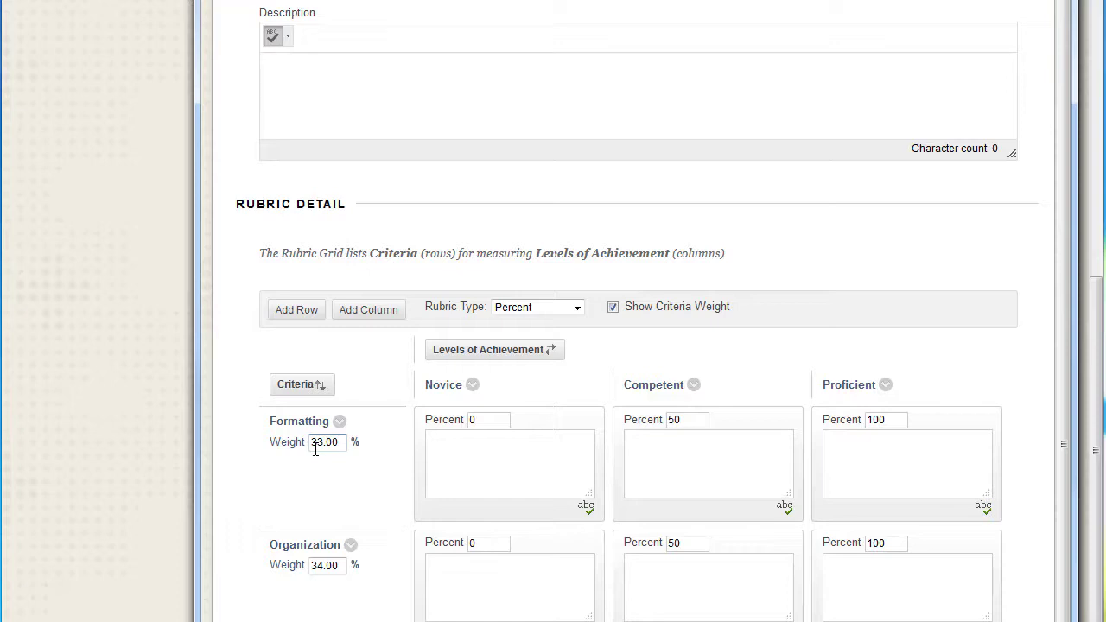
{"action": "scroll", "coordinate": [528, 30], "scroll_direction": "up", "scroll_amount": 2}
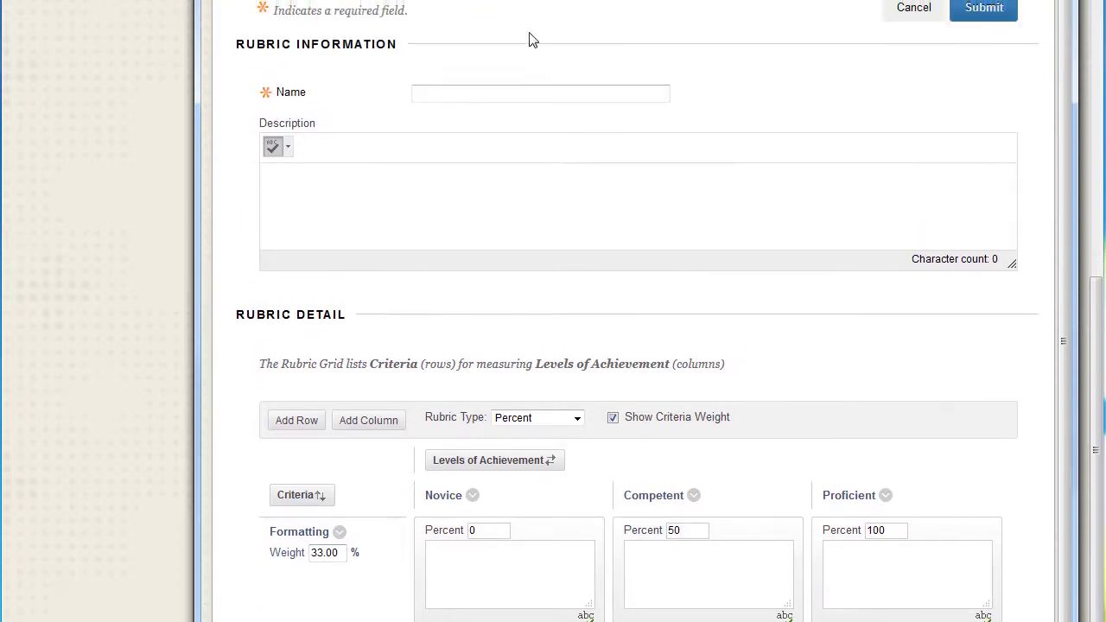
{"action": "left_click", "coordinate": [523, 95]}
{"action": "type", "text": "rubric 1"}
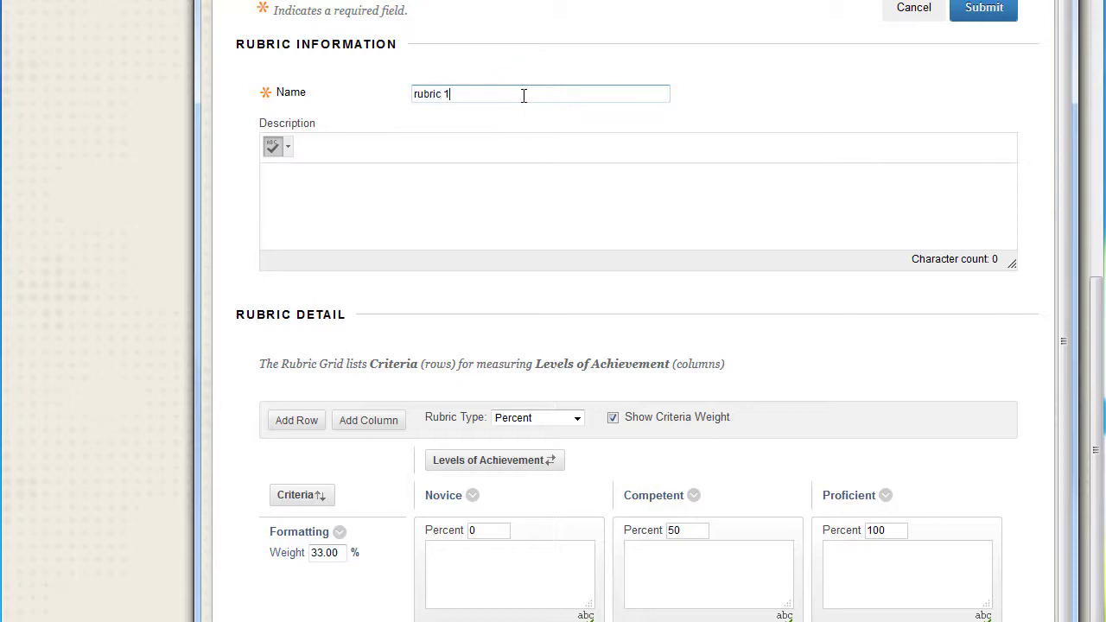
{"action": "left_click", "coordinate": [991, 10]}
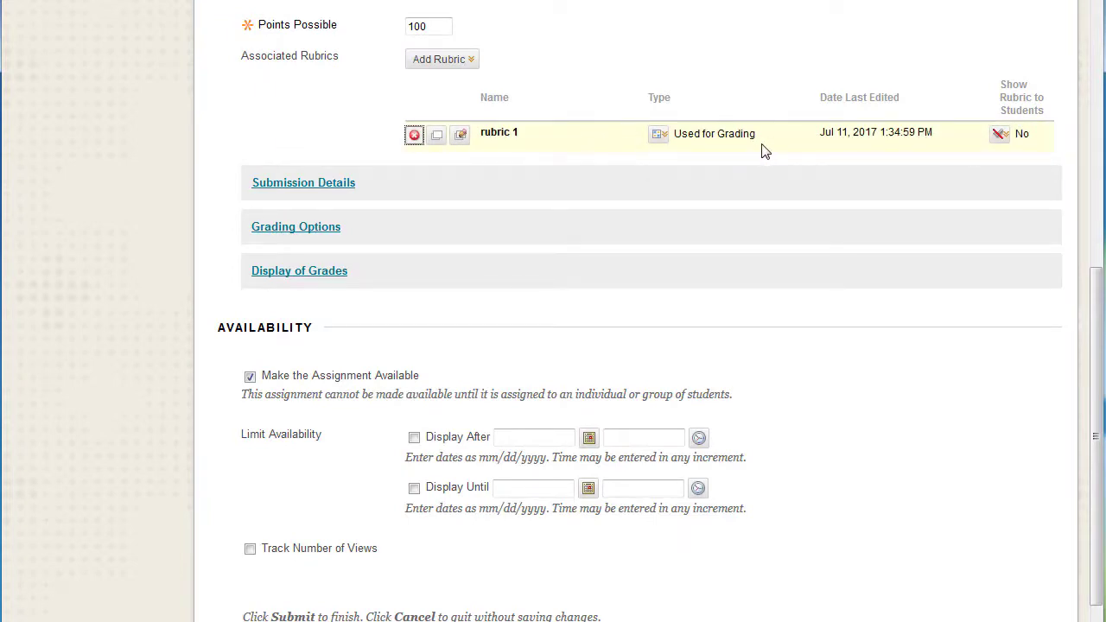
Step: Set rubric 1 to be shown to students with rubric scores
{"action": "left_click", "coordinate": [1001, 140]}
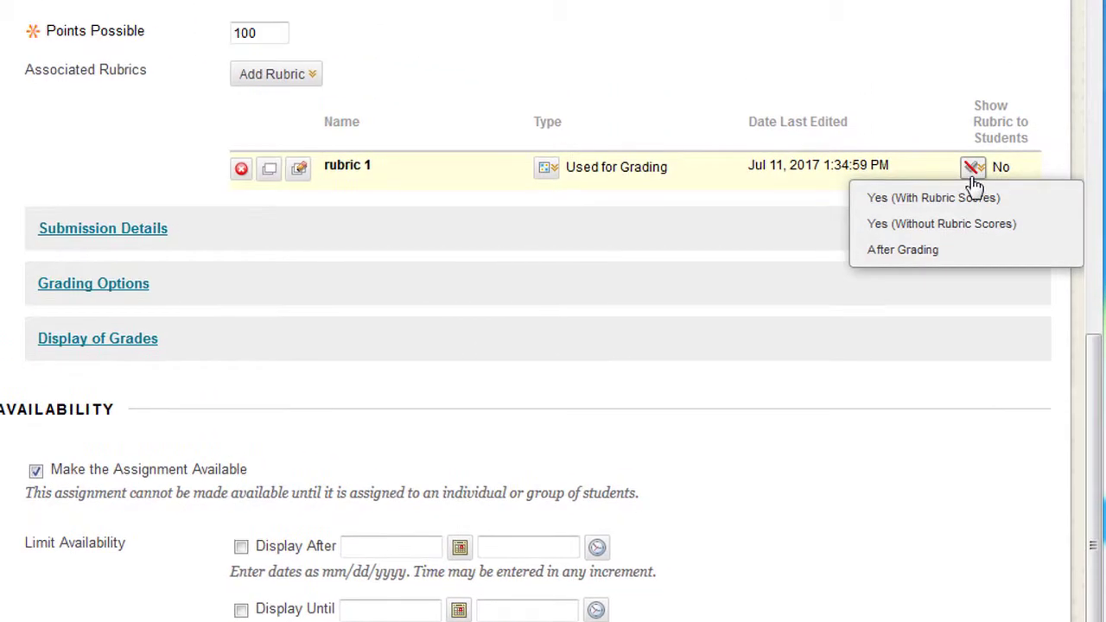
{"action": "left_click", "coordinate": [971, 177]}
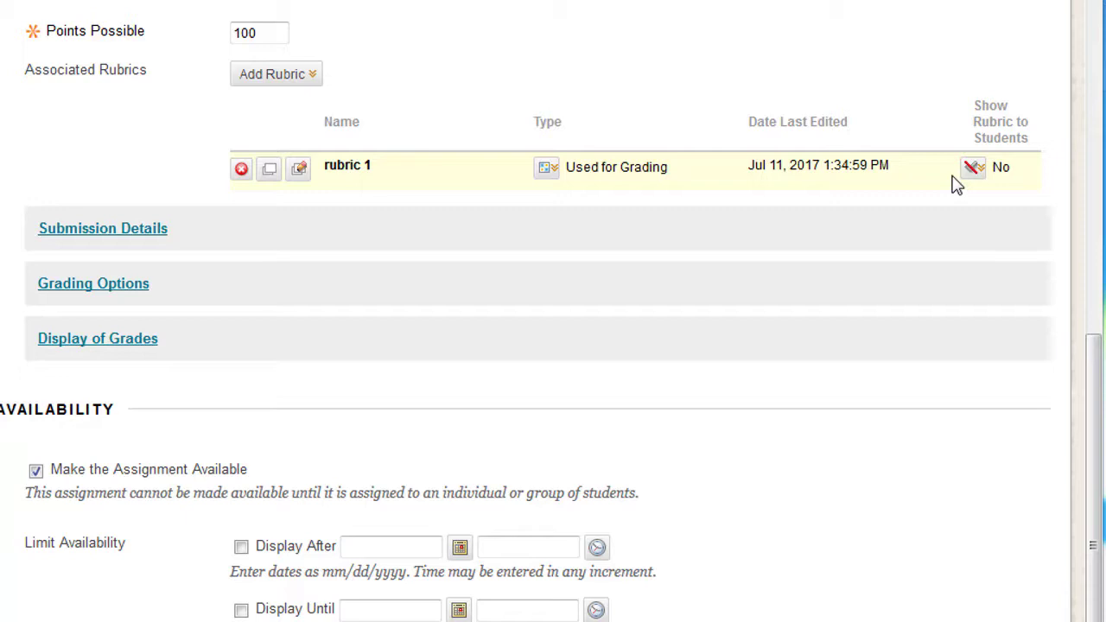
{"action": "left_click", "coordinate": [977, 180]}
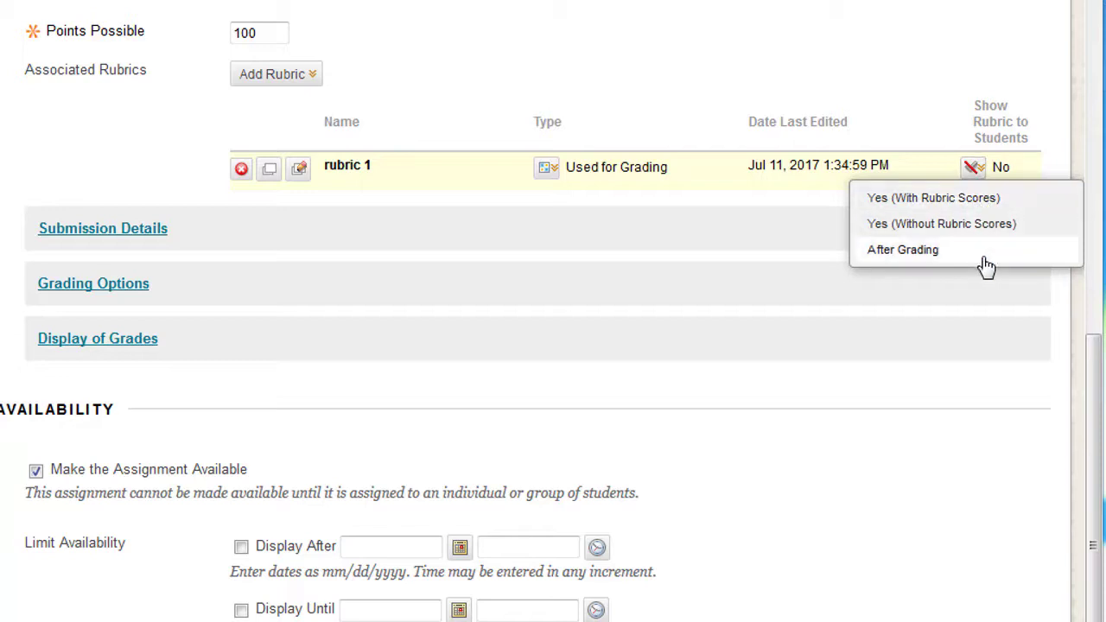
{"action": "left_click", "coordinate": [986, 199]}
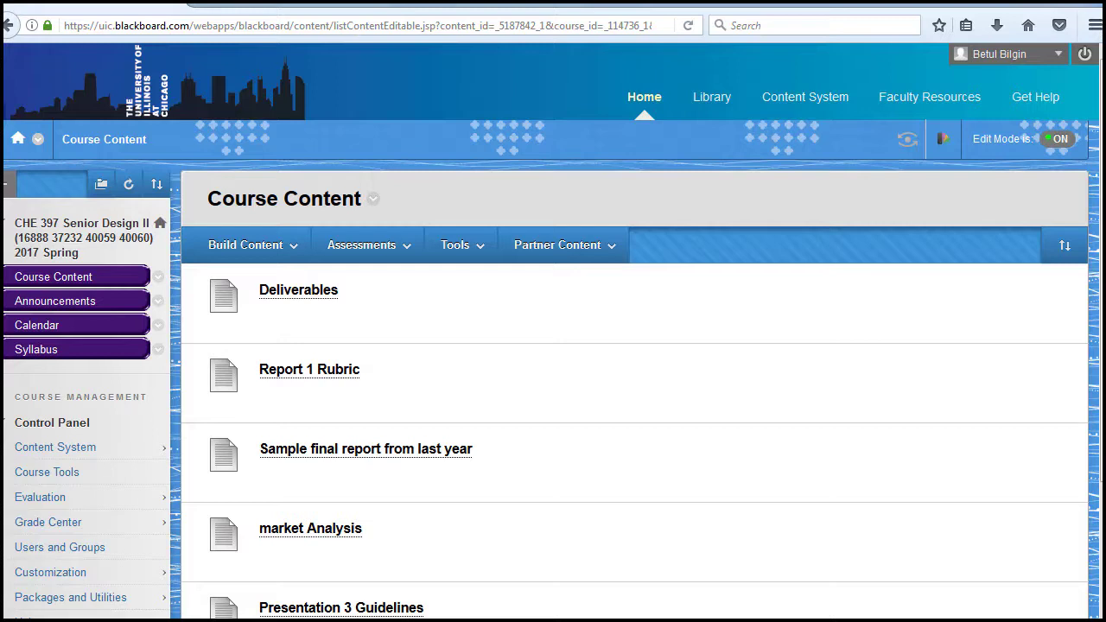
Step: Open Group A 4's first Report 3 attempt from the Needs Grading page of the Grade Center, with the annotation tools displayed
{"action": "left_click", "coordinate": [44, 521]}
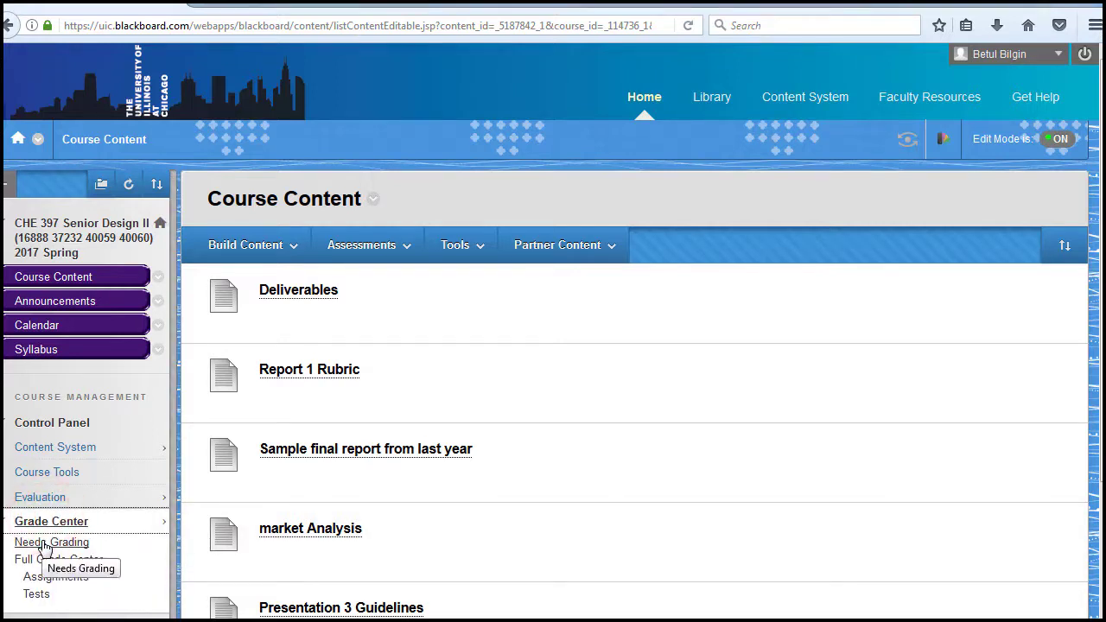
{"action": "left_click", "coordinate": [43, 544]}
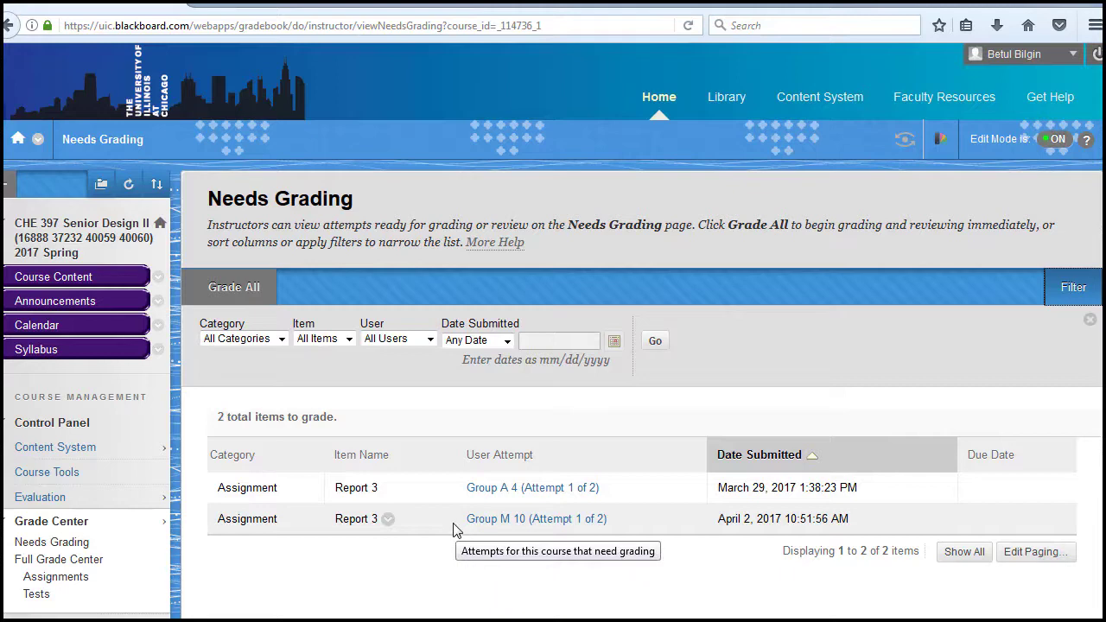
{"action": "left_click", "coordinate": [560, 488]}
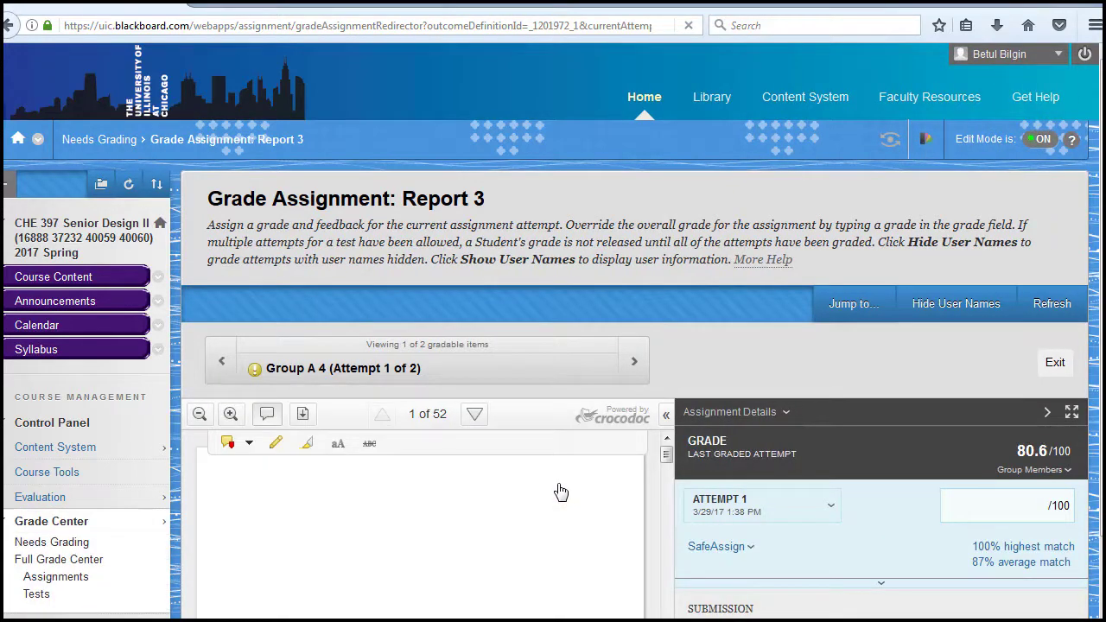
{"action": "left_click", "coordinate": [268, 416]}
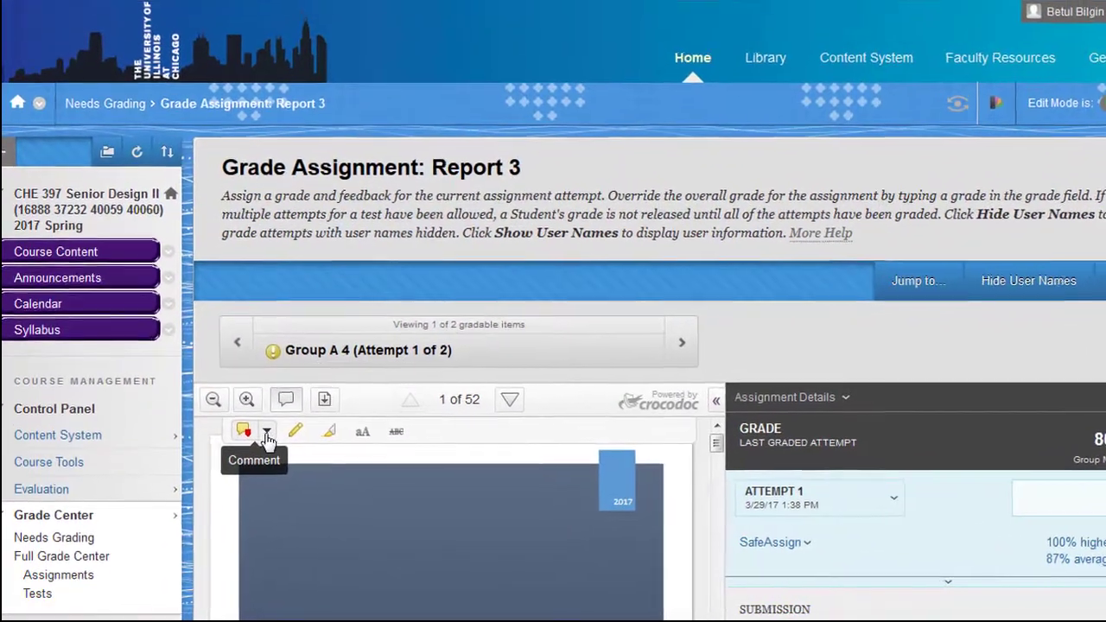
Step: Place a point comment reading "comment" on the report's cover page and delete it
{"action": "left_click", "coordinate": [260, 438]}
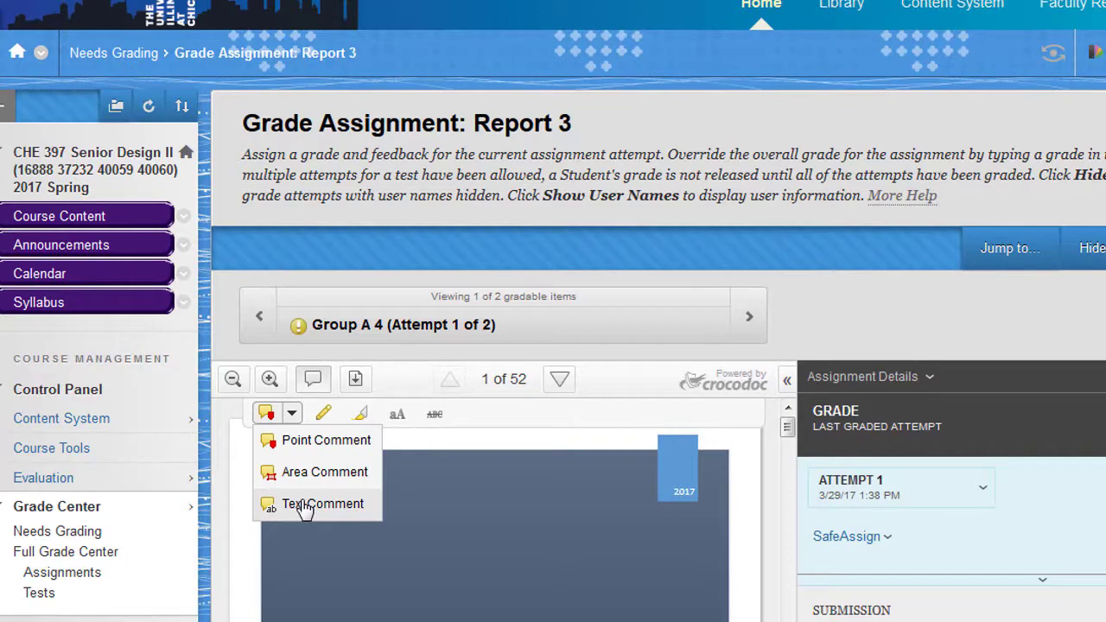
{"action": "left_click", "coordinate": [297, 439]}
{"action": "left_click", "coordinate": [316, 501]}
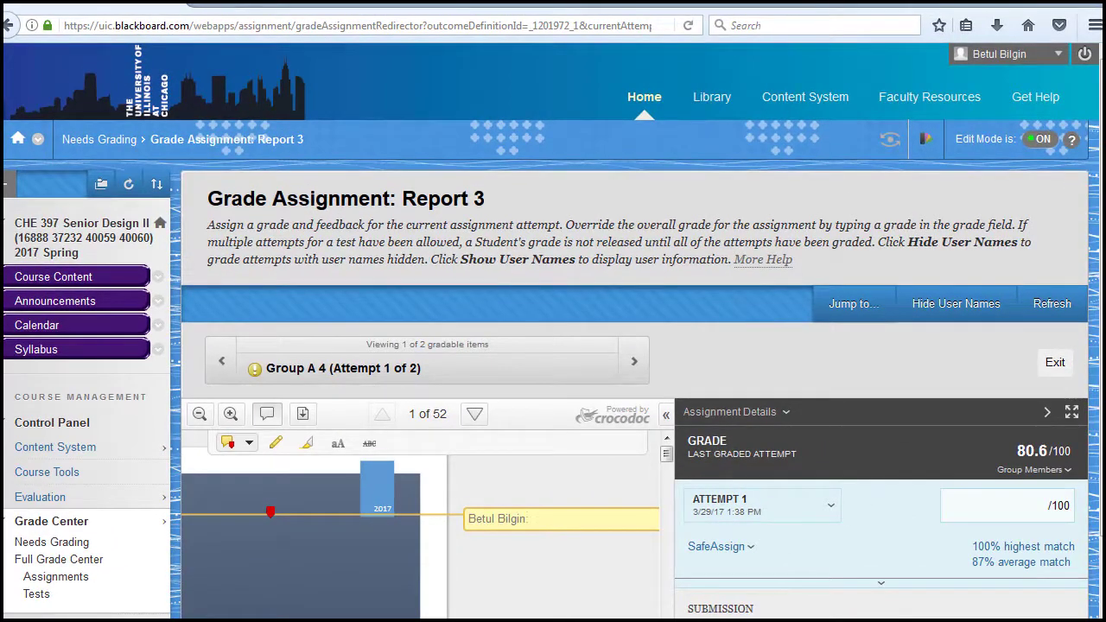
{"action": "type", "text": "comment"}
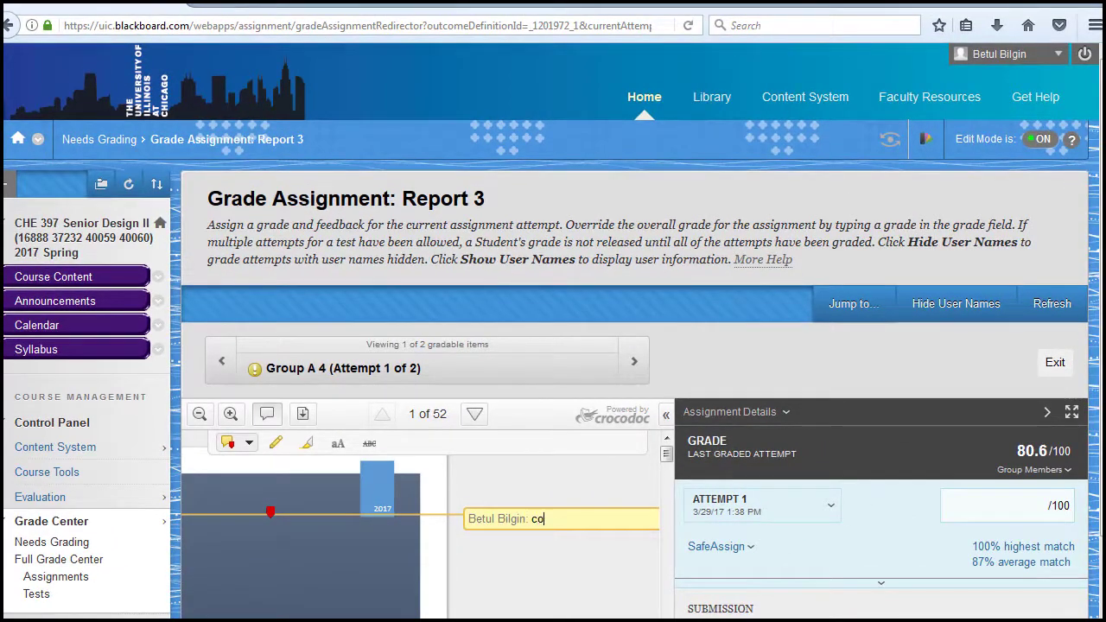
{"action": "mouse_move", "coordinate": [643, 546]}
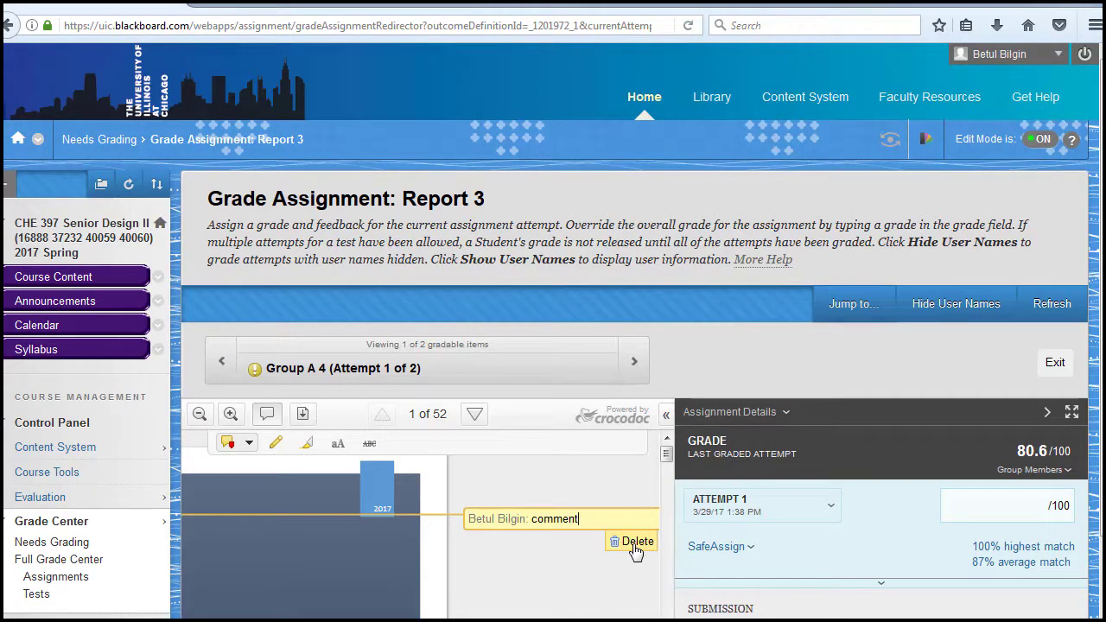
{"action": "left_click", "coordinate": [635, 544]}
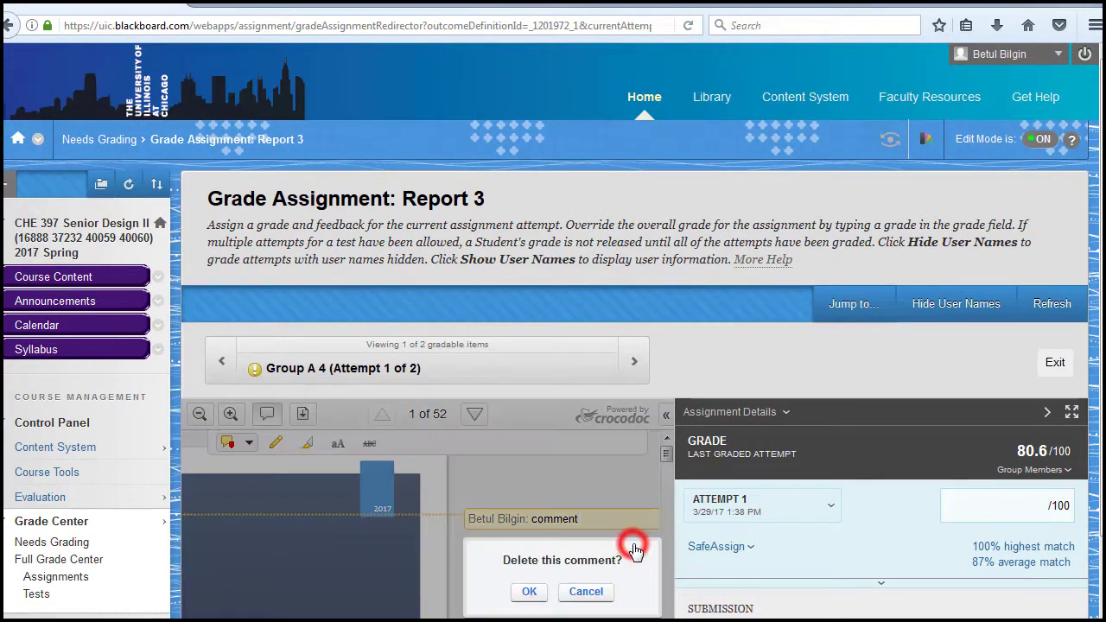
{"action": "left_click", "coordinate": [523, 593]}
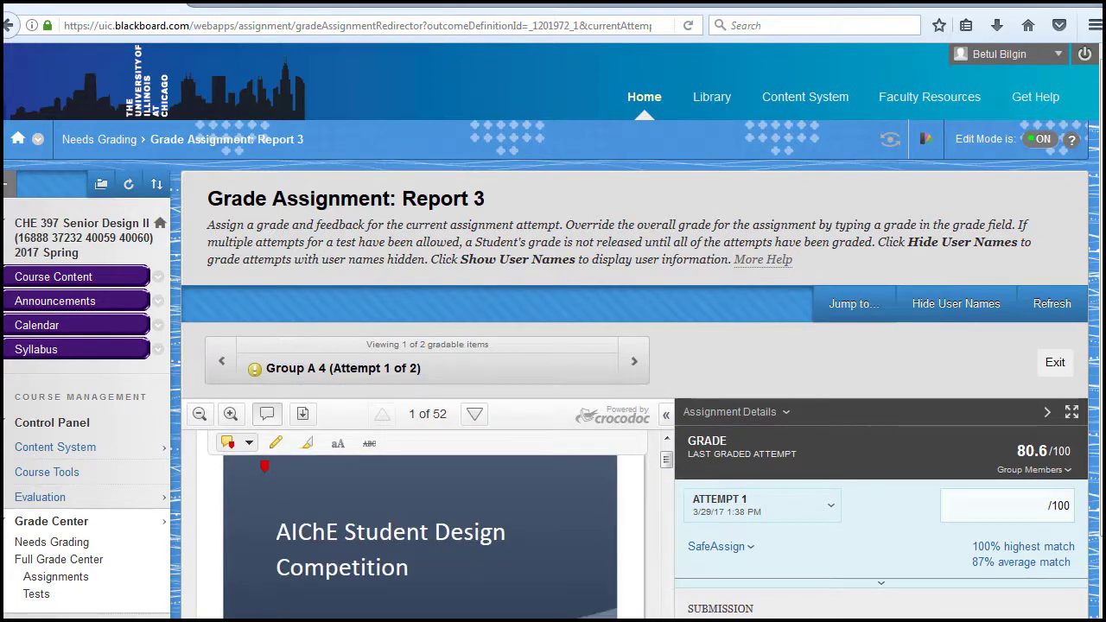
Step: Draw a small black freehand loop above the cover page title and highlight part of "Student Design" in yellow
{"action": "left_click", "coordinate": [276, 442]}
{"action": "mouse_move", "coordinate": [298, 480]}
{"action": "left_mouse_down"}
{"action": "mouse_move", "coordinate": [274, 497]}
{"action": "mouse_move", "coordinate": [318, 483]}
{"action": "left_mouse_up"}
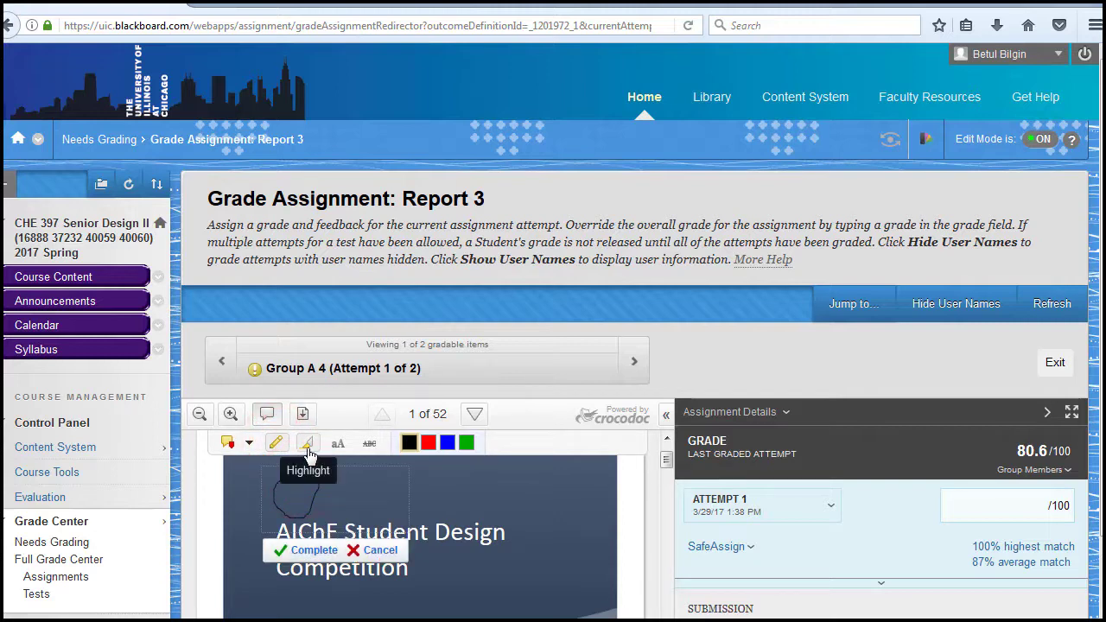
{"action": "left_click", "coordinate": [306, 443]}
{"action": "left_click_drag", "start_coordinate": [400, 527], "coordinate": [493, 533]}
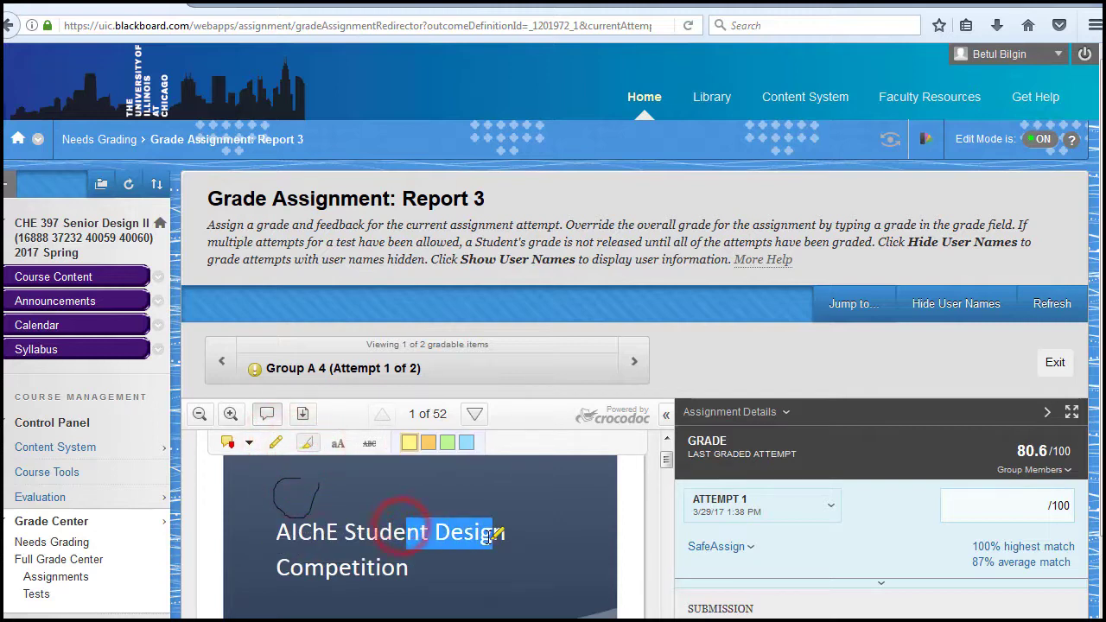
Step: Add a black 10pt text annotation reading "text" above the title on the report's cover page
{"action": "left_click", "coordinate": [335, 443]}
{"action": "left_click", "coordinate": [375, 485]}
{"action": "type", "text": "text"}
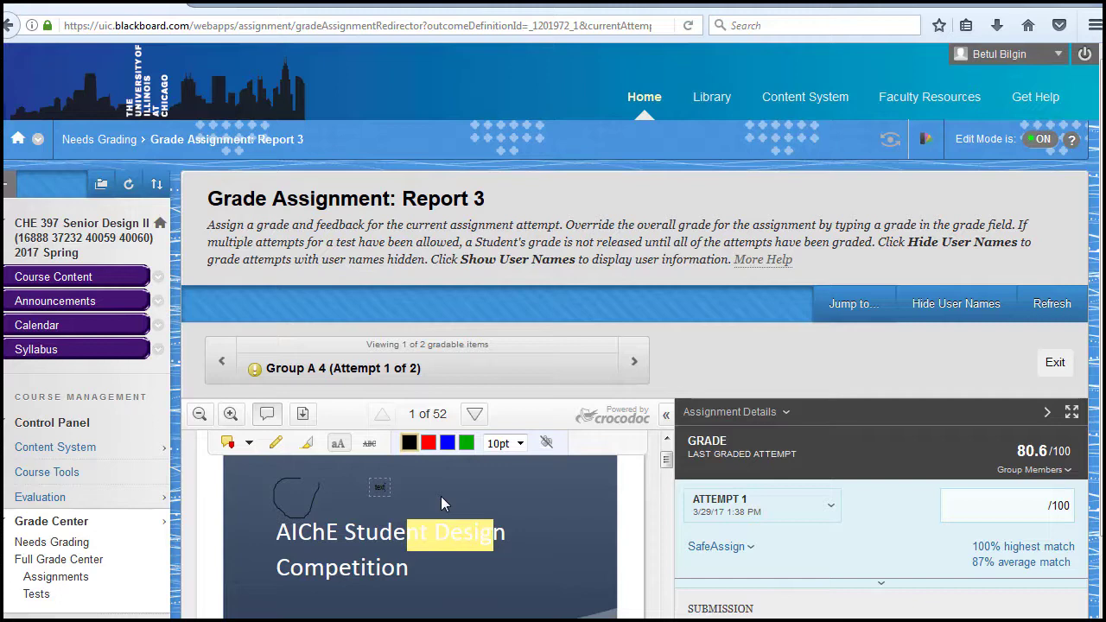
Step: Expand the grading panel for the attempt and open the Report 3 rubric inline
{"action": "scroll", "coordinate": [441, 496], "scroll_direction": "down", "scroll_amount": 5}
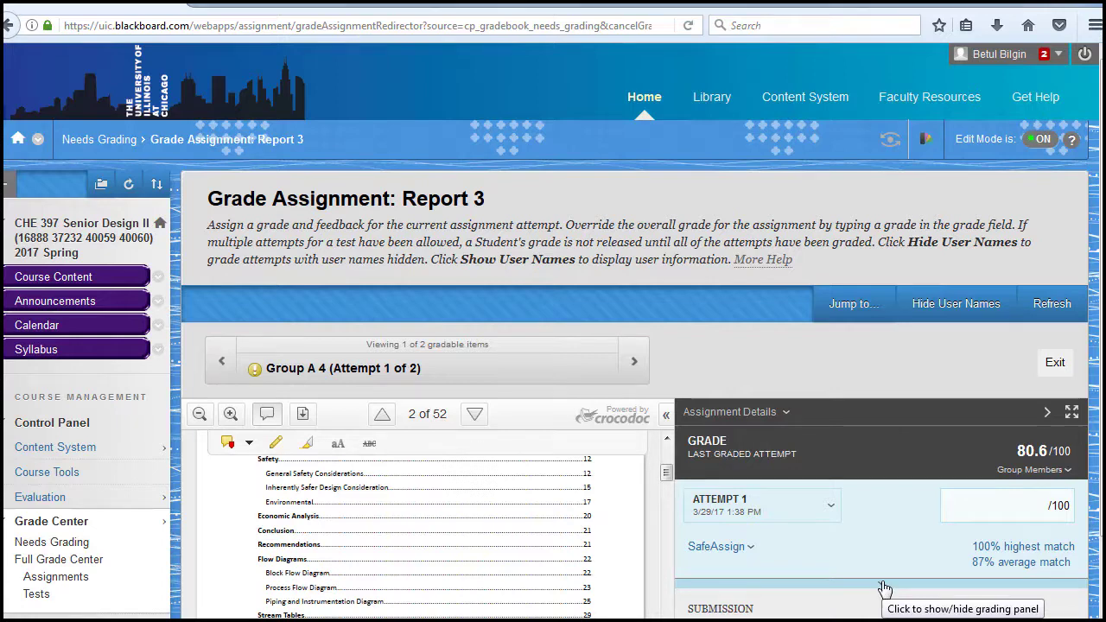
{"action": "left_click", "coordinate": [882, 587]}
{"action": "scroll", "coordinate": [883, 587], "scroll_direction": "down", "scroll_amount": 2}
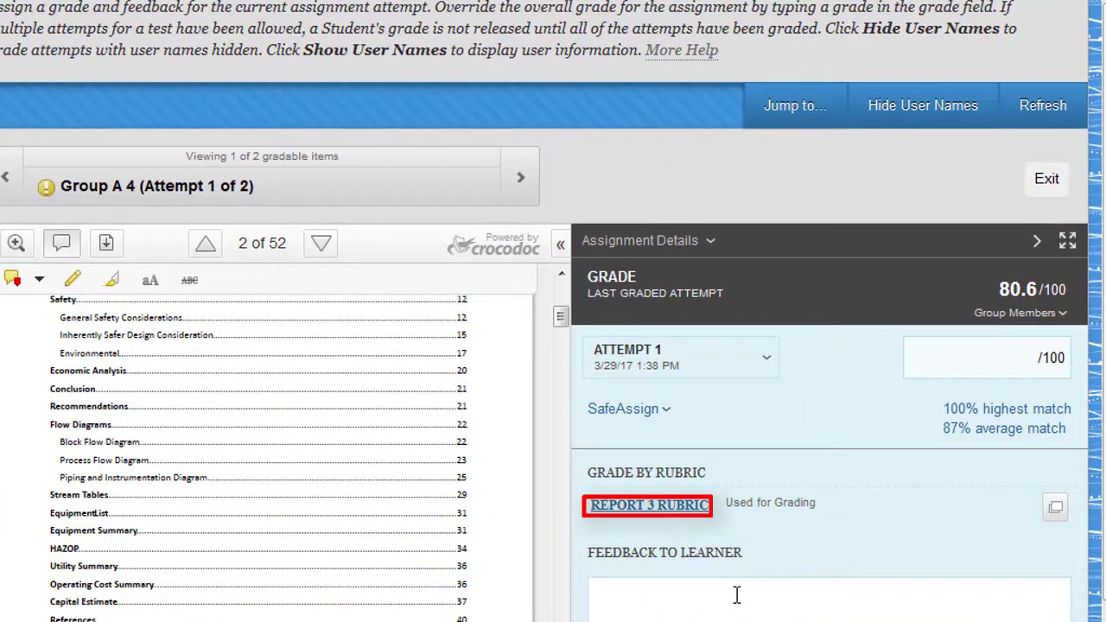
{"action": "left_click", "coordinate": [682, 510]}
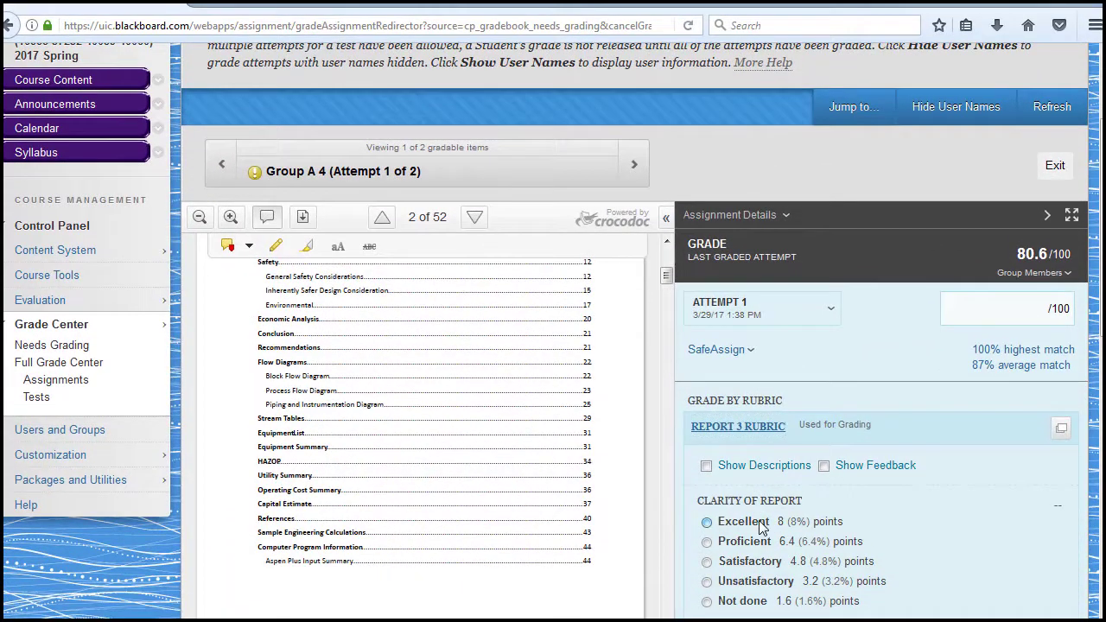
Step: Rate Clarity of Report as Excellent, Report Formatting as Proficient, and Number of Significant Figures/Consistent Units as Unsatisfactory
{"action": "left_click", "coordinate": [760, 524]}
{"action": "scroll", "coordinate": [765, 525], "scroll_direction": "down", "scroll_amount": 2}
{"action": "left_click", "coordinate": [760, 484]}
{"action": "scroll", "coordinate": [830, 523], "scroll_direction": "down", "scroll_amount": 2}
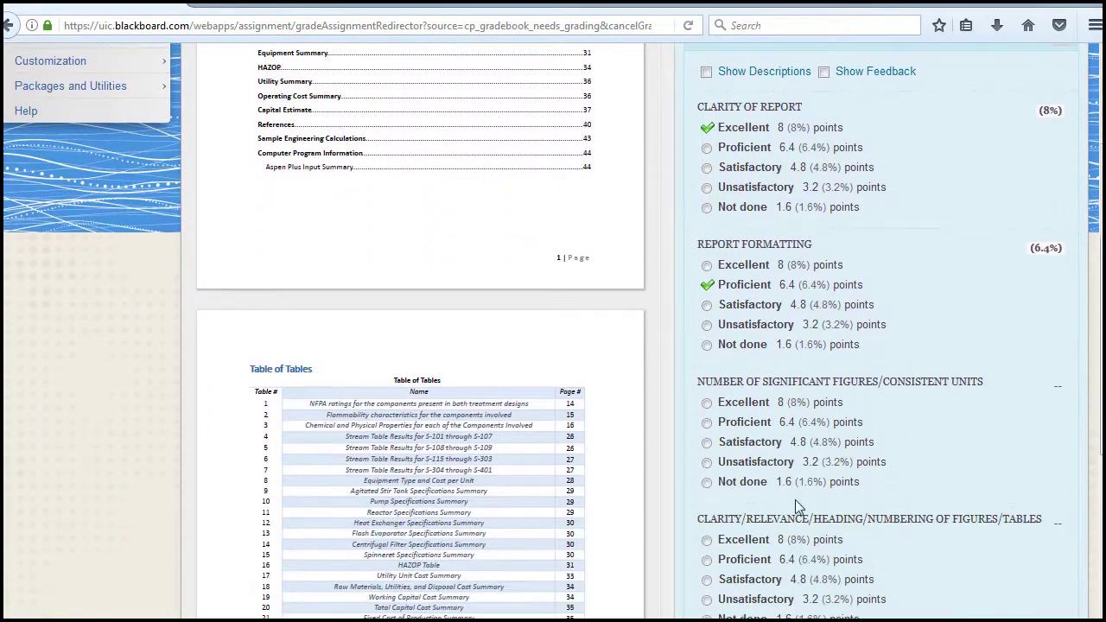
{"action": "left_click", "coordinate": [779, 461]}
Step: Examine the remaining rubric criteria, the raw total and feedback area, and the attempt's overall grade
{"action": "scroll", "coordinate": [817, 464], "scroll_direction": "down", "scroll_amount": 3}
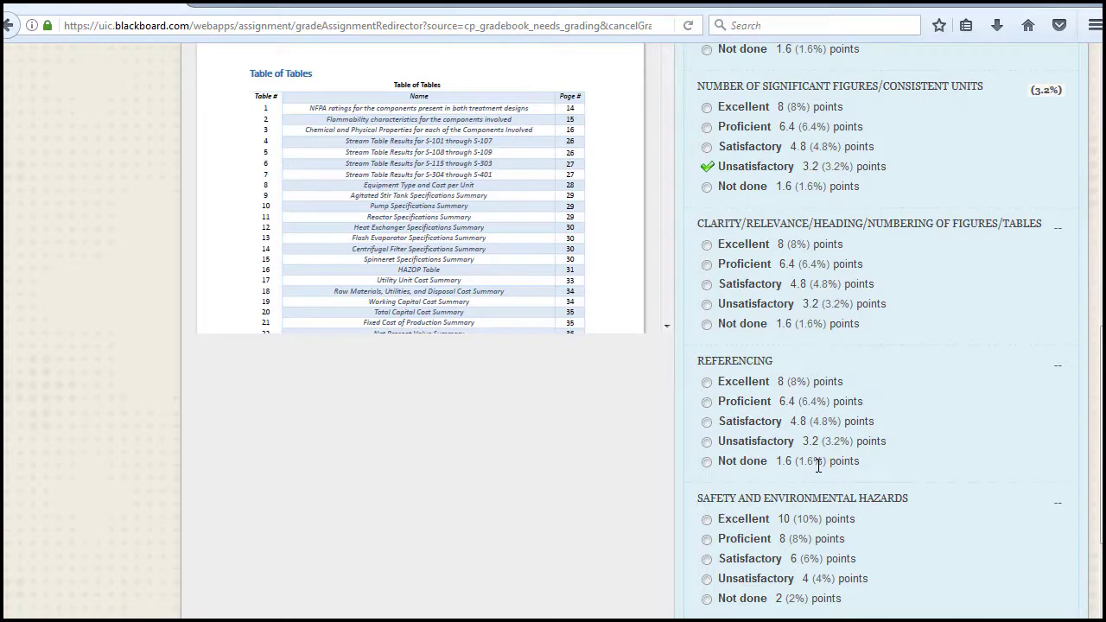
{"action": "scroll", "coordinate": [818, 466], "scroll_direction": "down", "scroll_amount": 6}
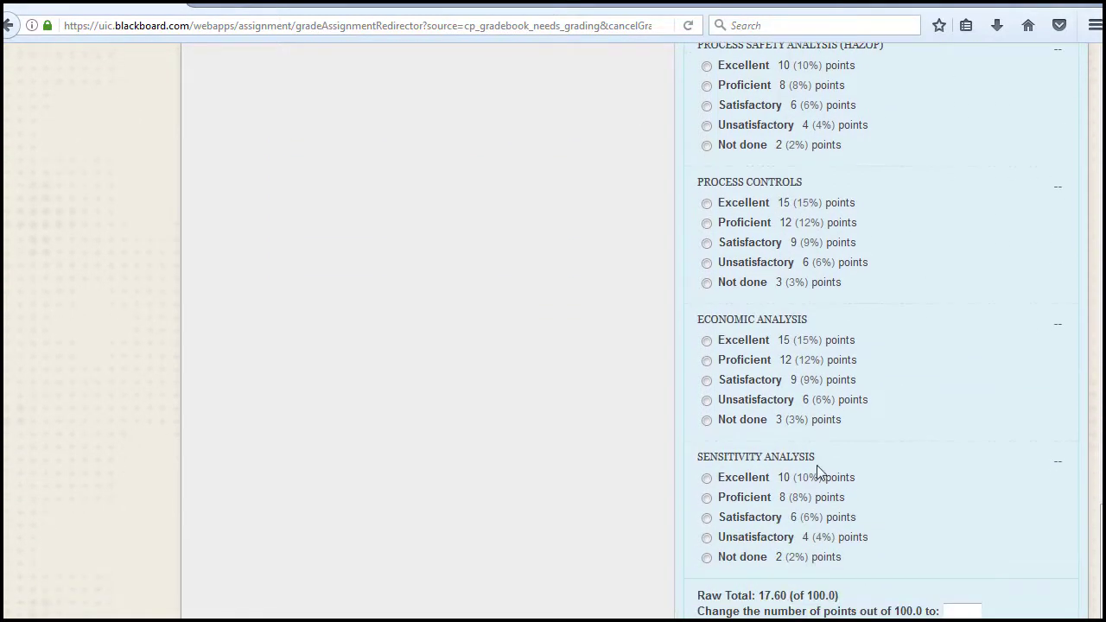
{"action": "scroll", "coordinate": [818, 467], "scroll_direction": "down", "scroll_amount": 1}
{"action": "scroll", "coordinate": [818, 466], "scroll_direction": "down", "scroll_amount": 1}
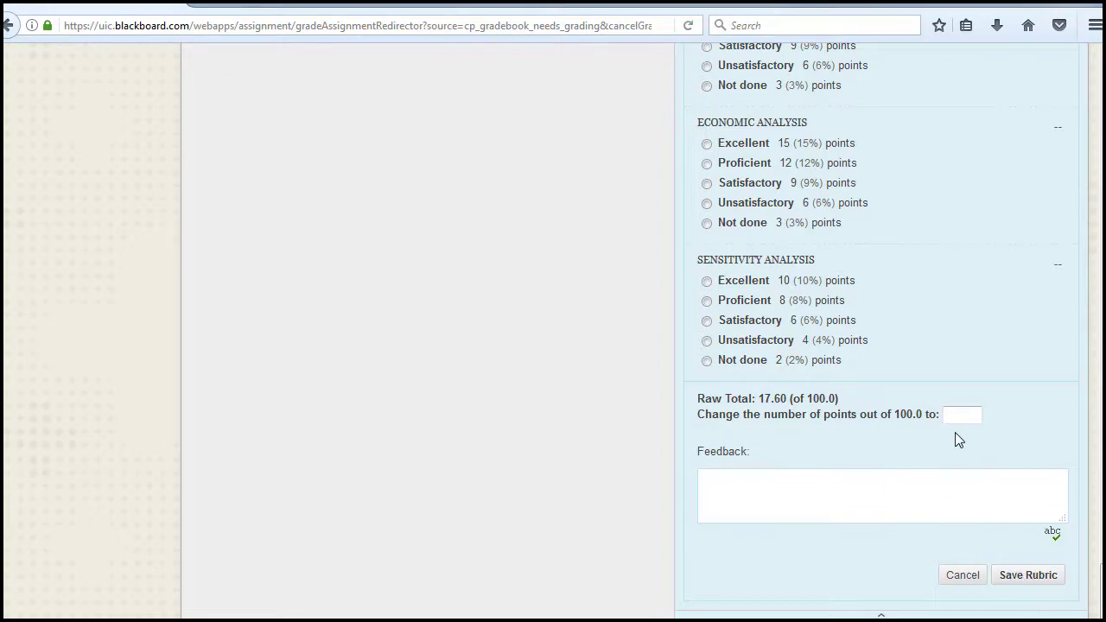
{"action": "scroll", "coordinate": [955, 432], "scroll_direction": "up", "scroll_amount": 15}
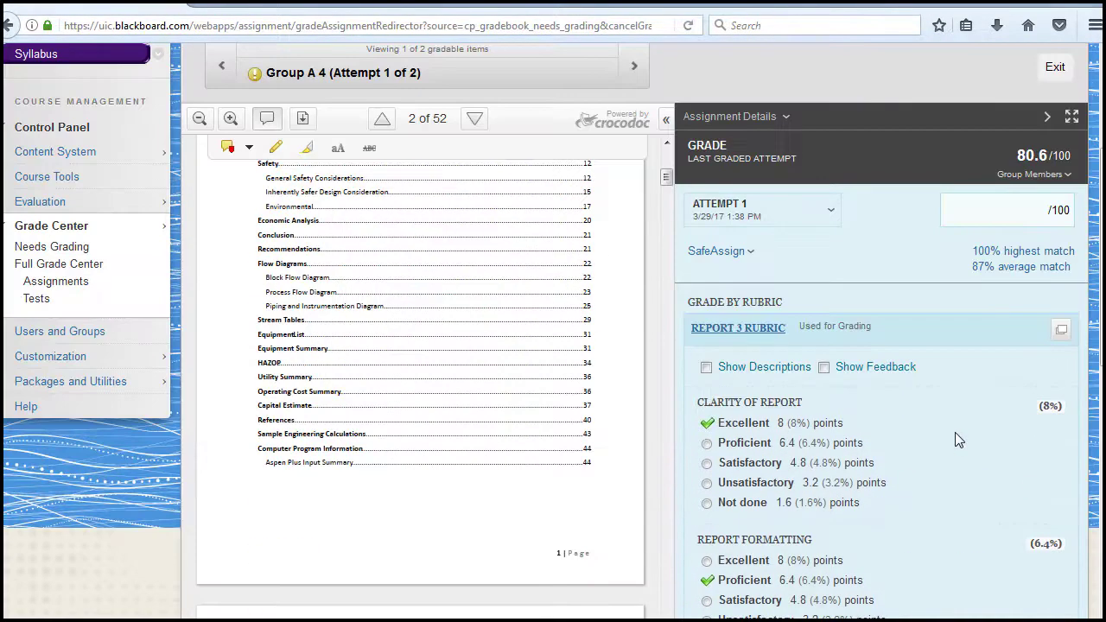
{"action": "scroll", "coordinate": [954, 432], "scroll_direction": "up", "scroll_amount": 4}
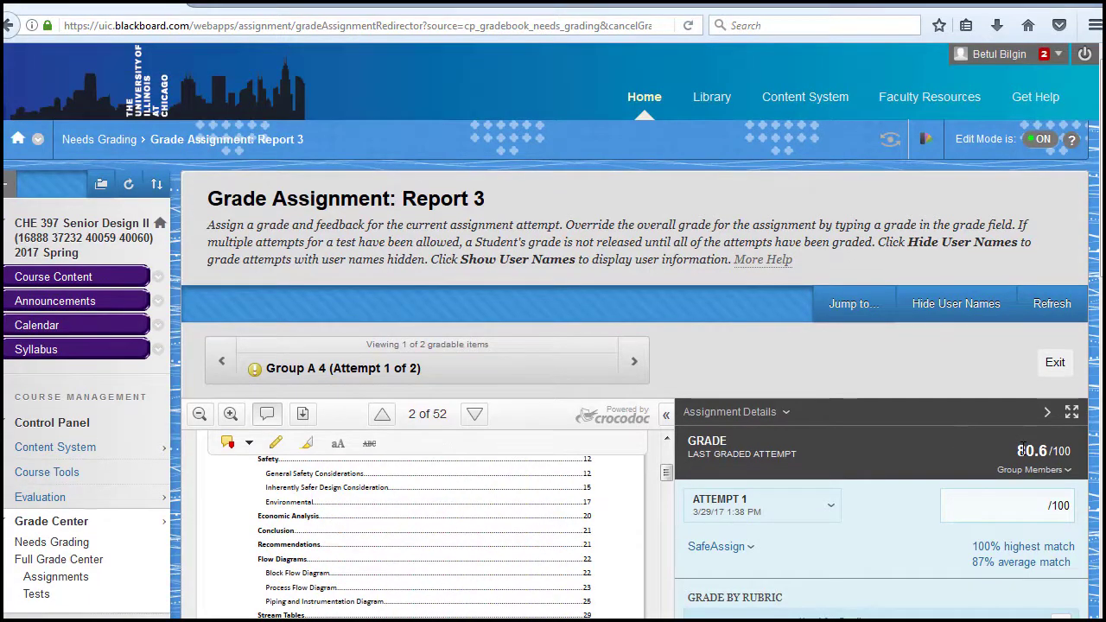